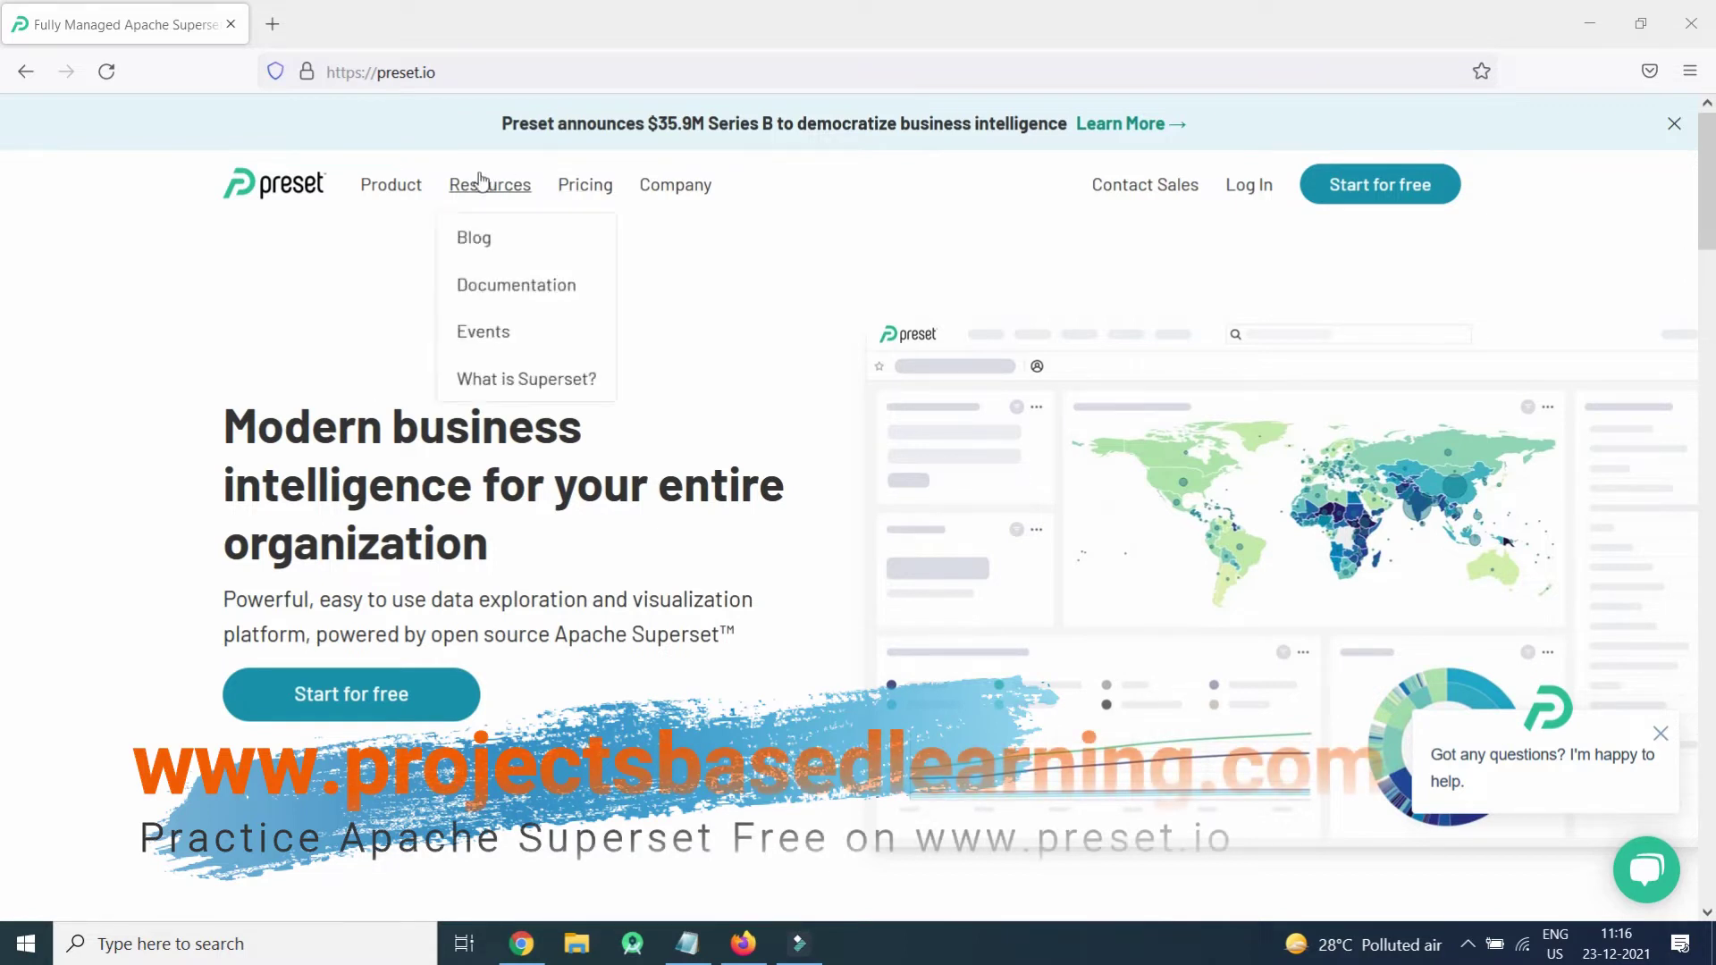
Open Preset's pricing page and look over the Starter, Professional and Enterprise plans
click(584, 185)
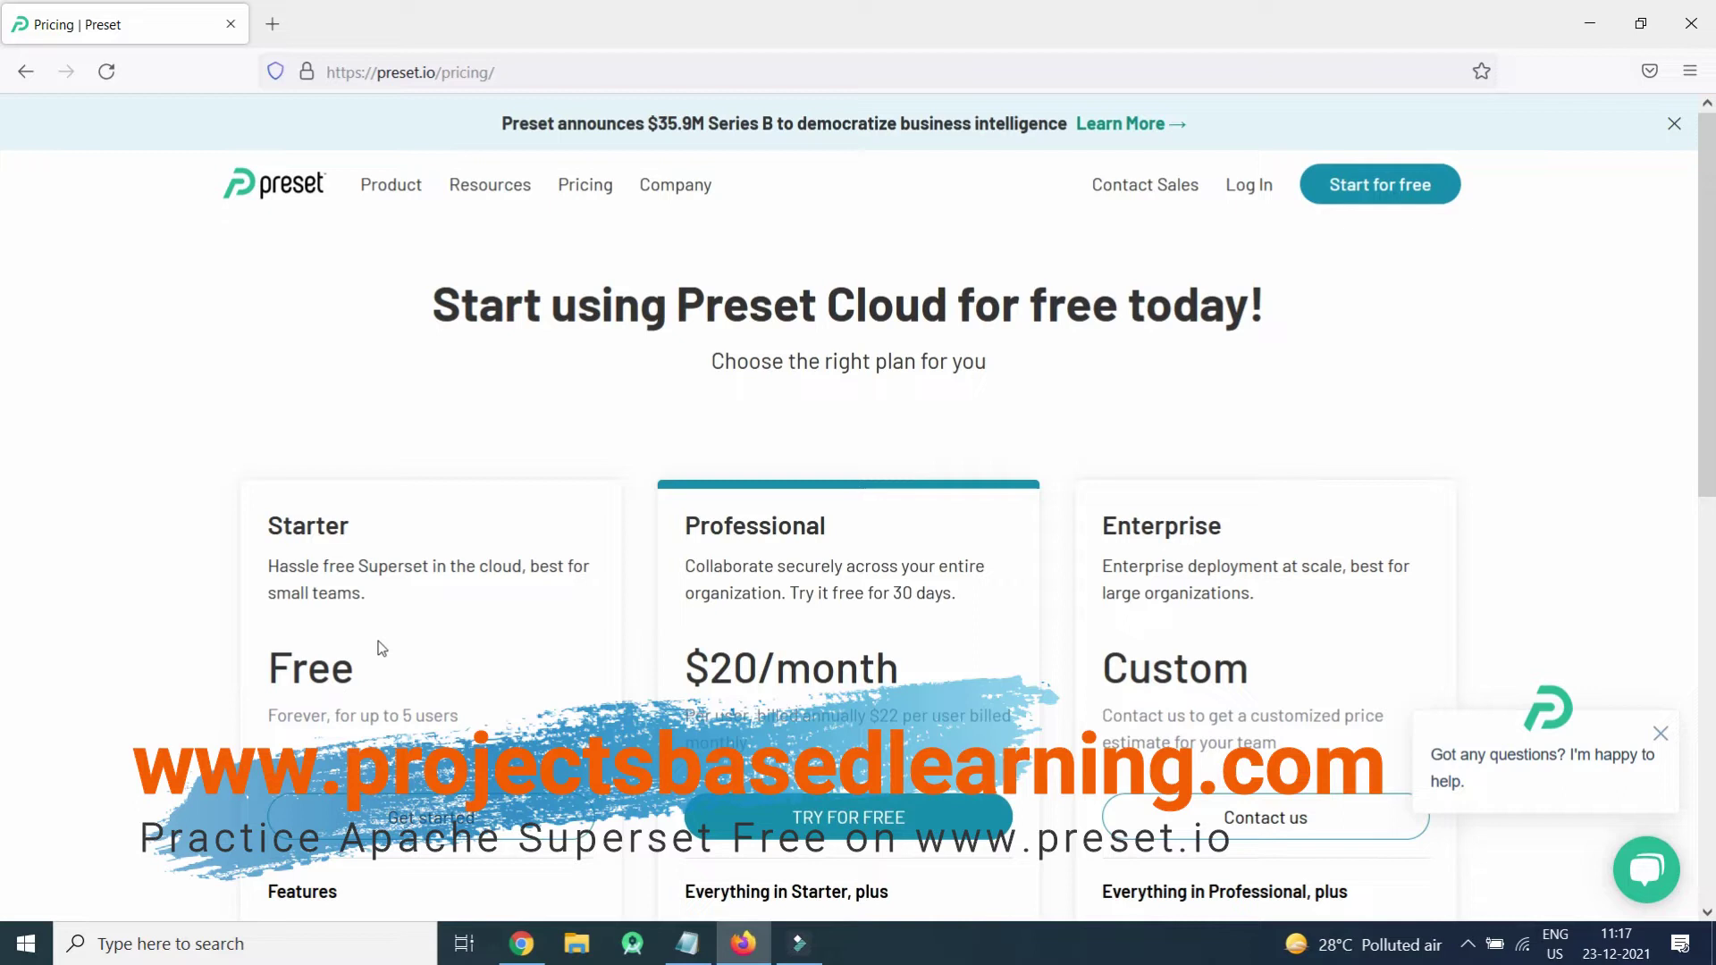
scroll(1340, 189, down, 1)
scroll(1341, 189, up, 1)
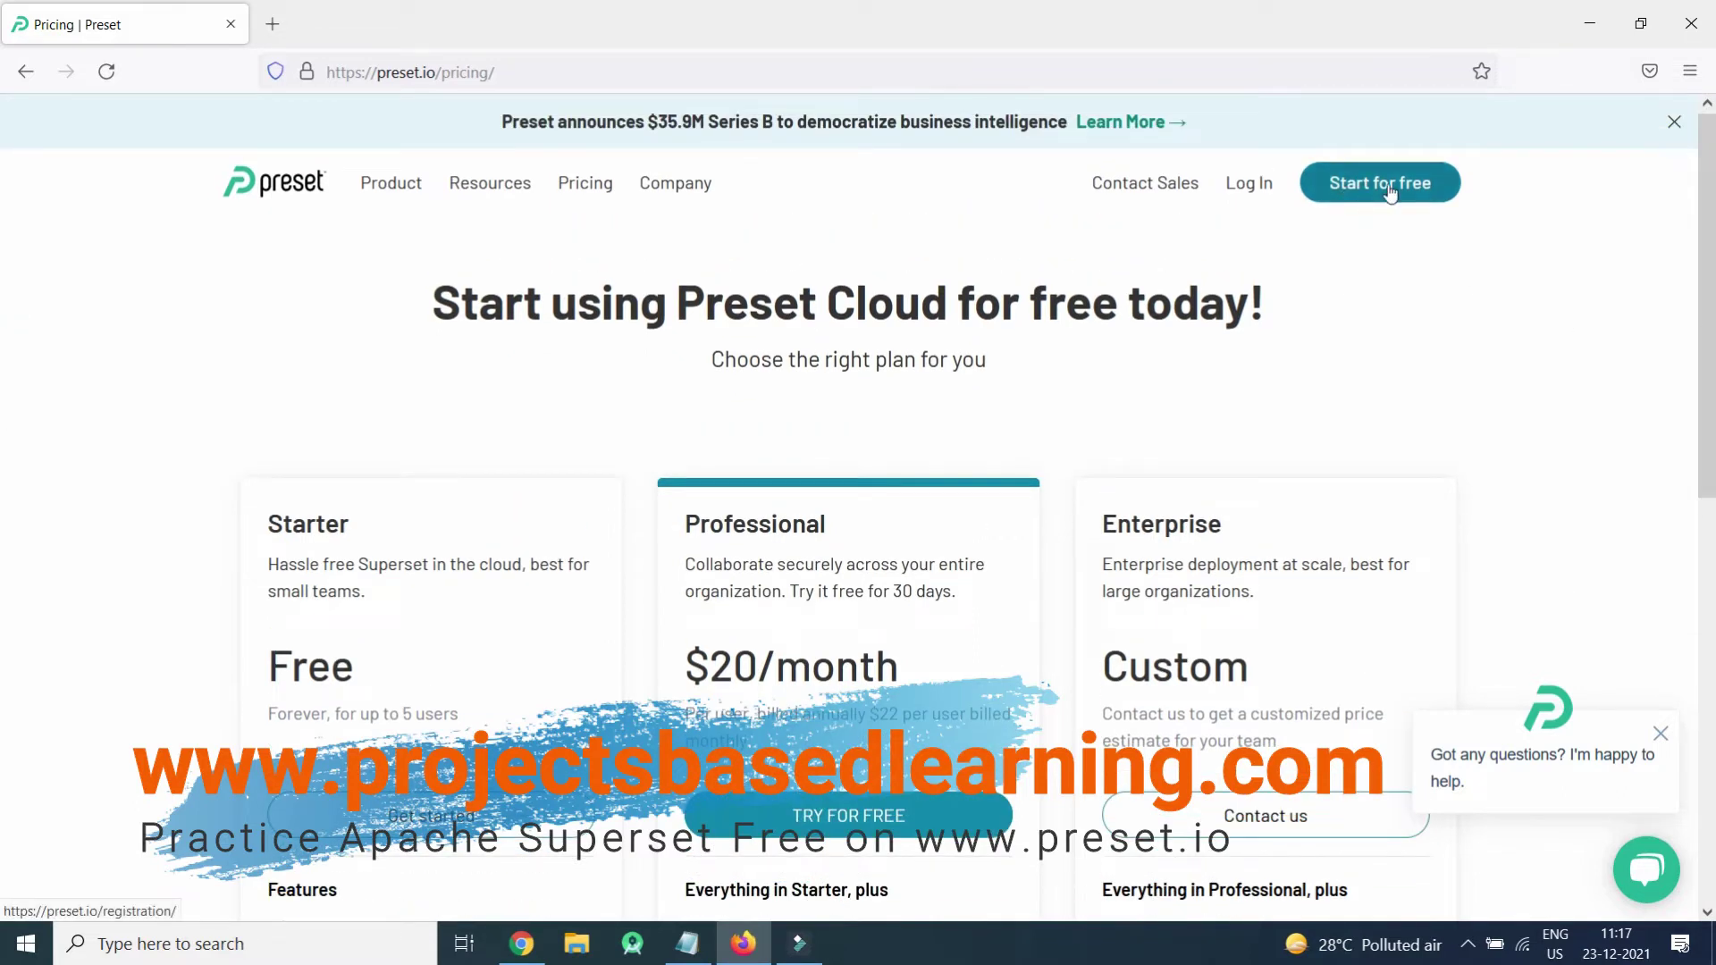
Log in to Preset and enter Workspace 1's Superset home page
click(1234, 185)
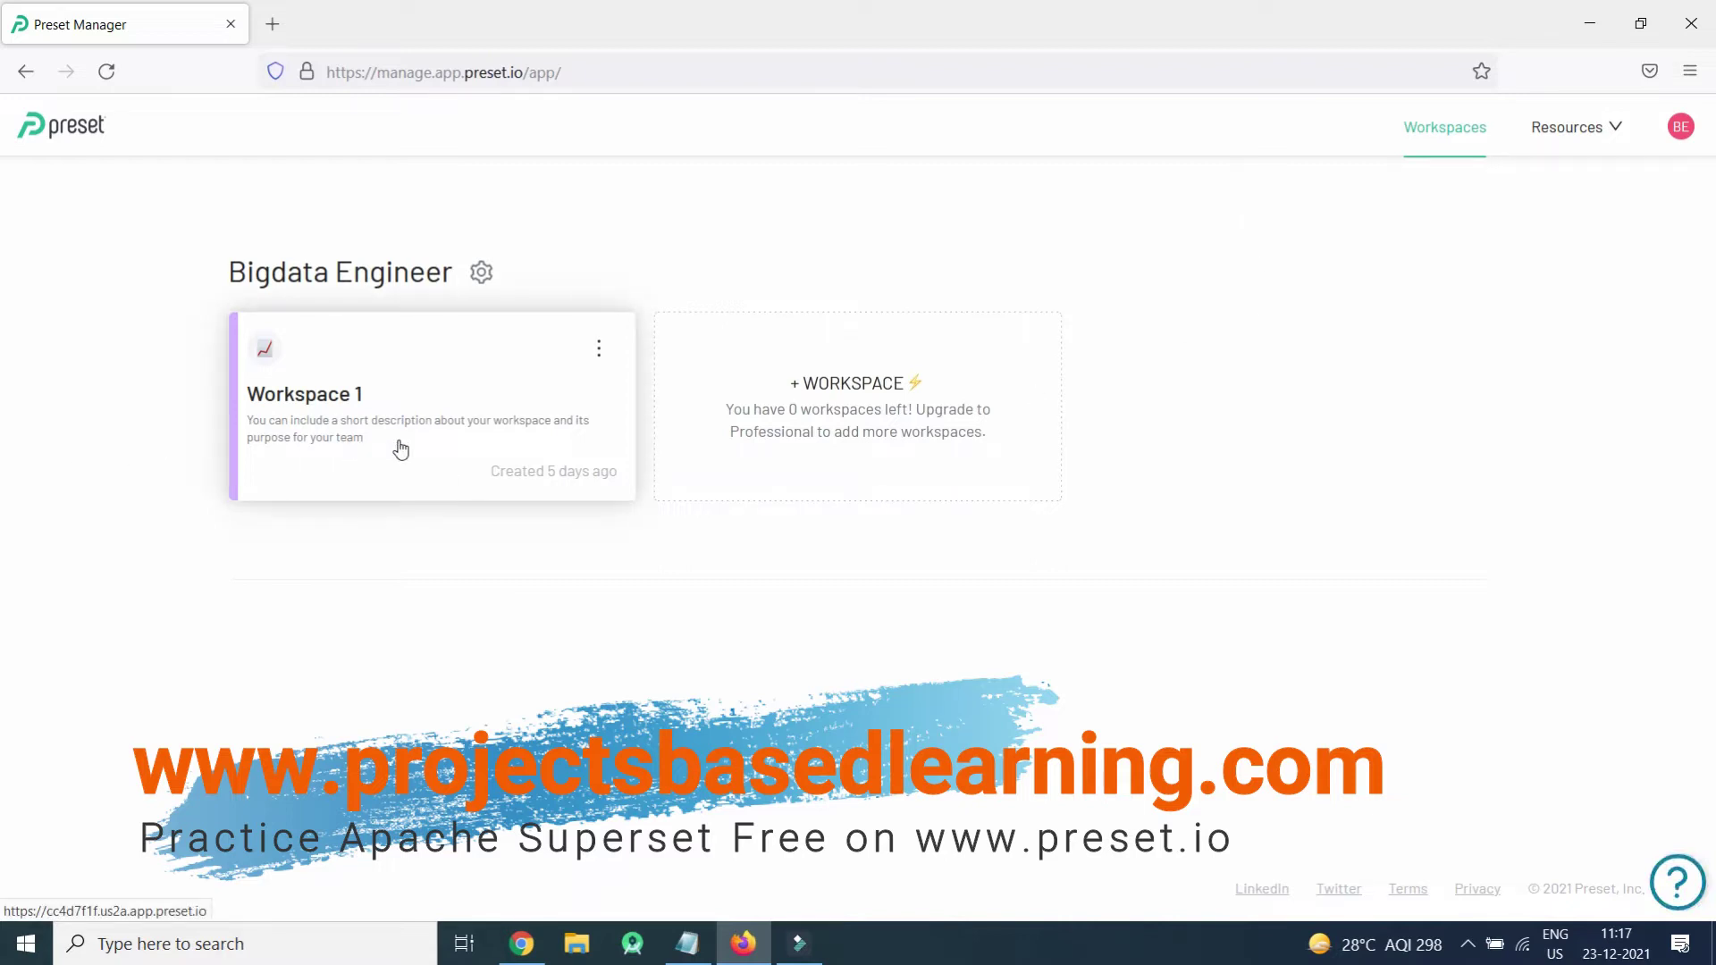
click(327, 407)
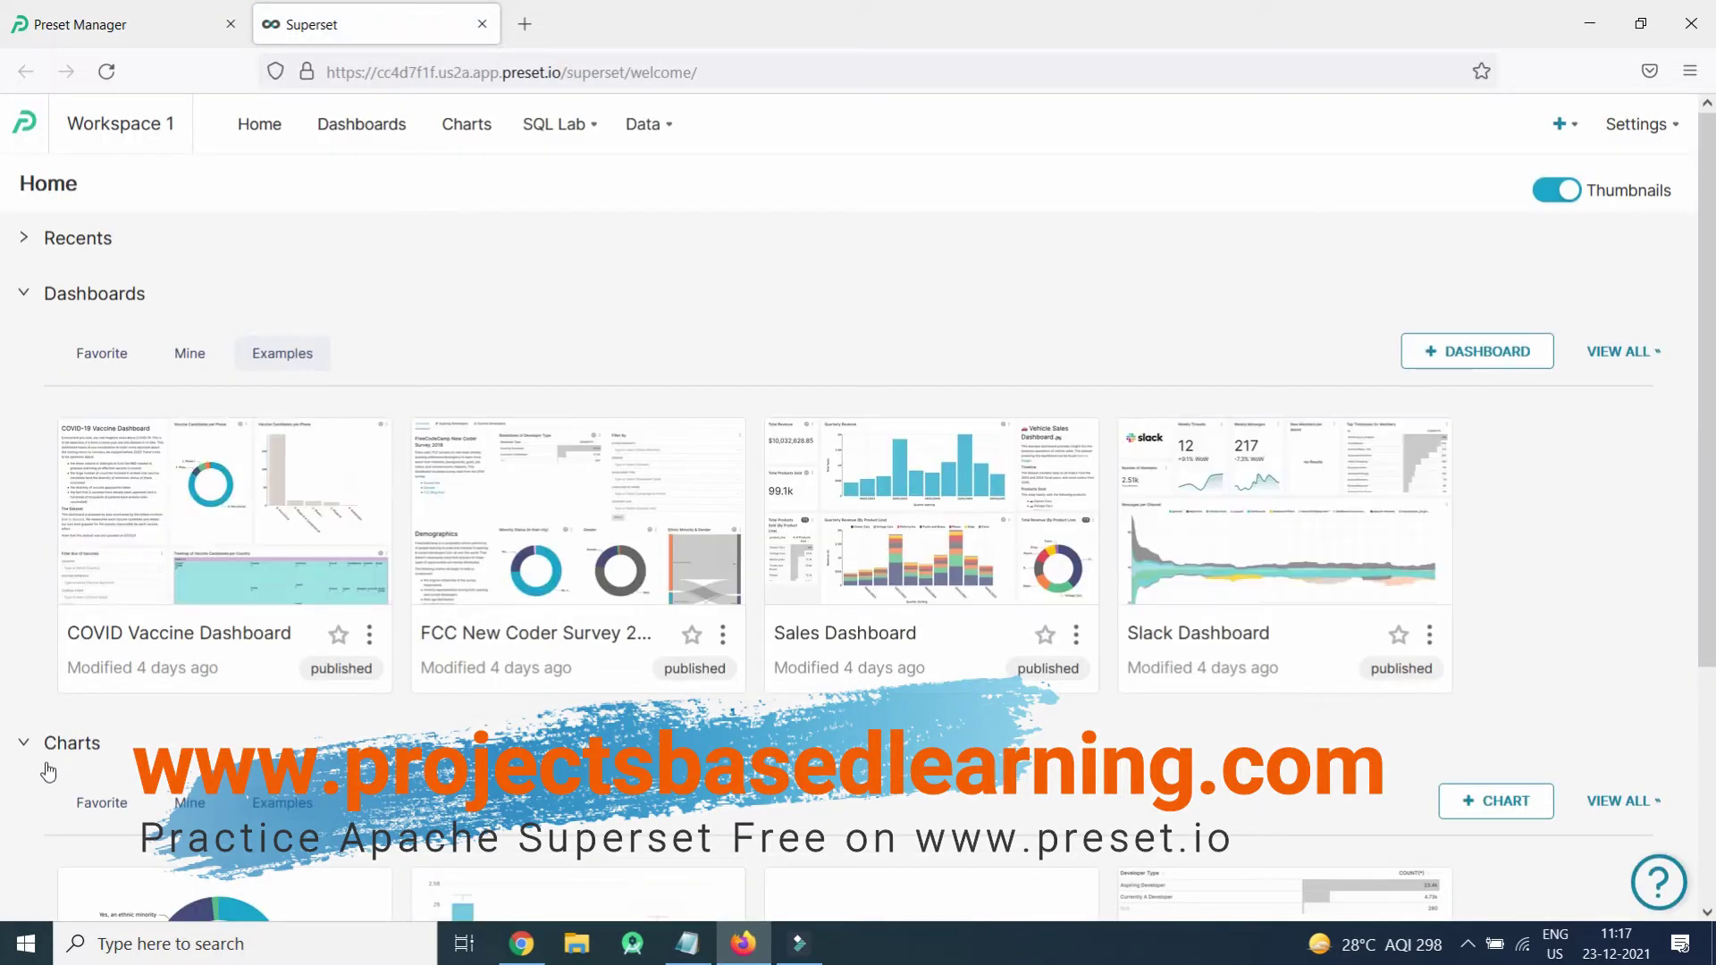
Browse the saved charts list through to its second page
click(459, 128)
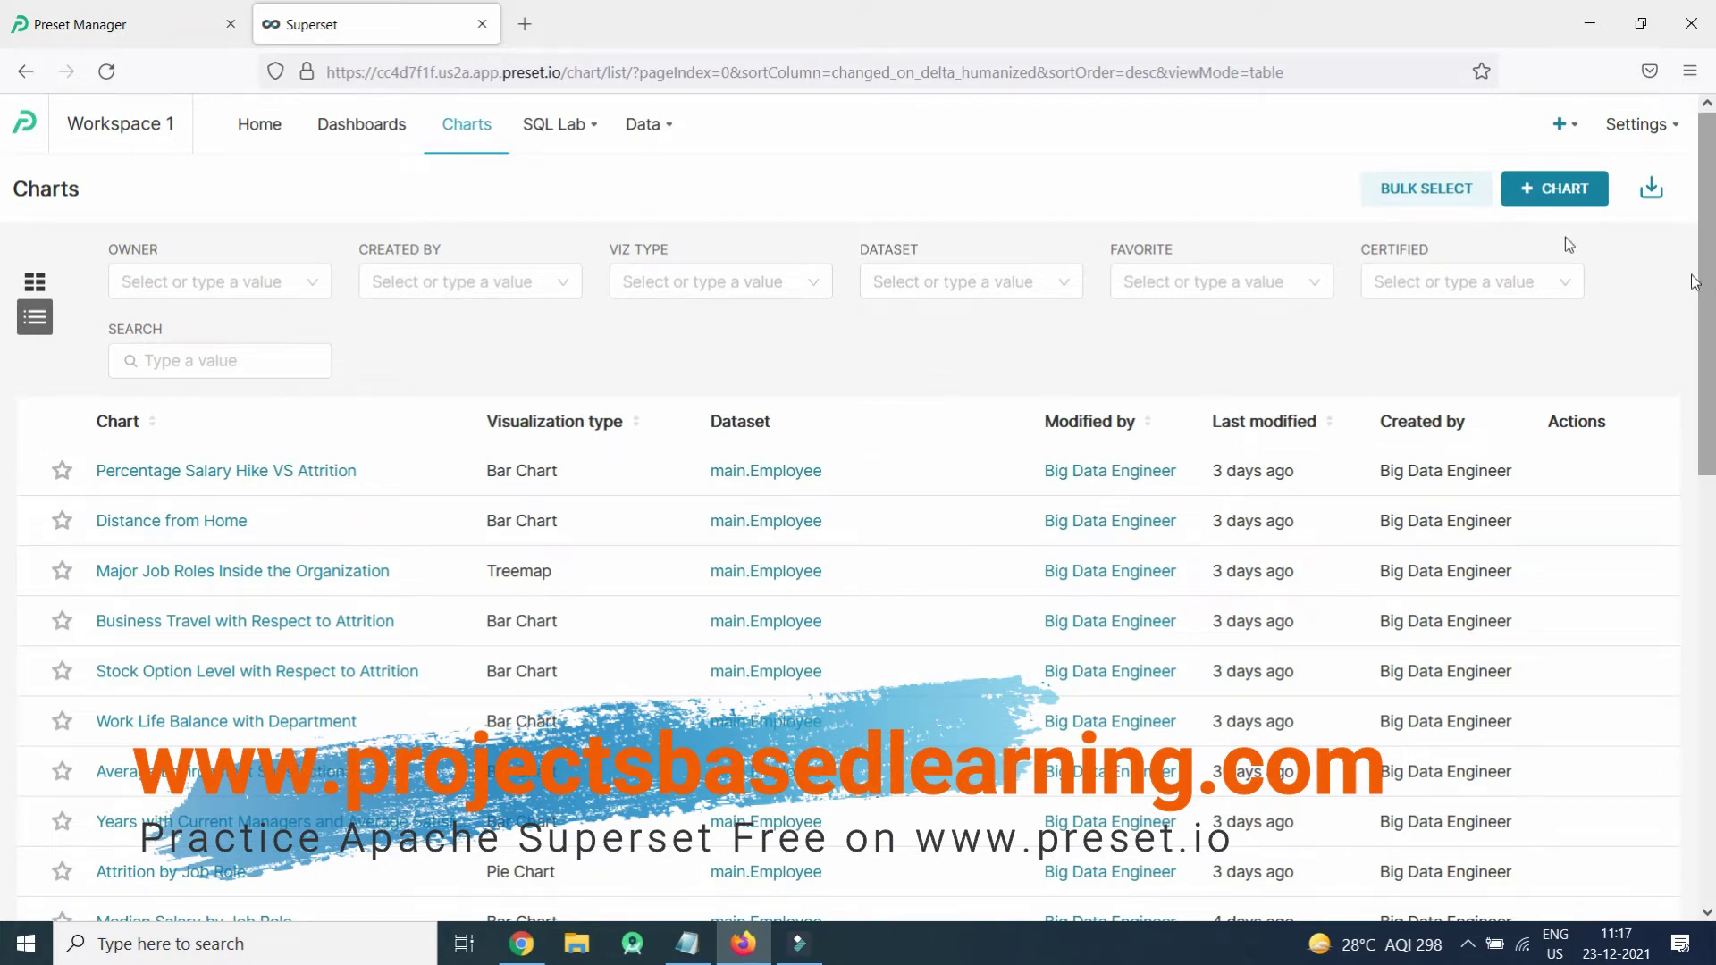
drag(1707, 263, 1712, 684)
click(802, 854)
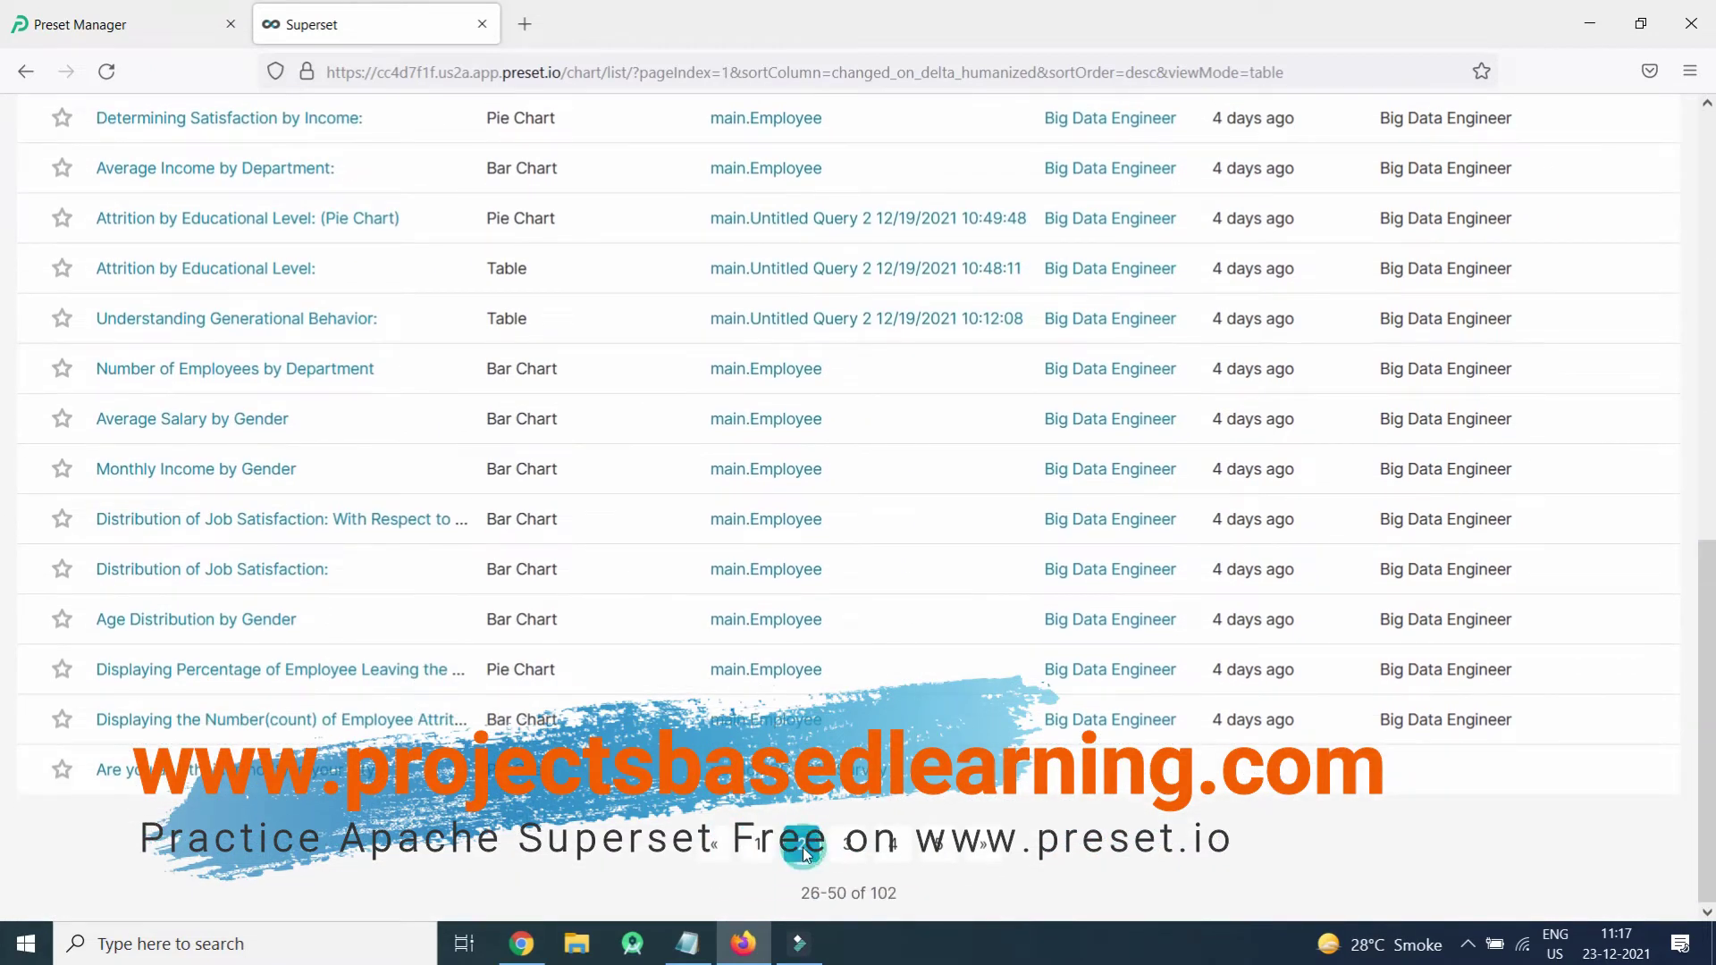
drag(1709, 565, 1709, 174)
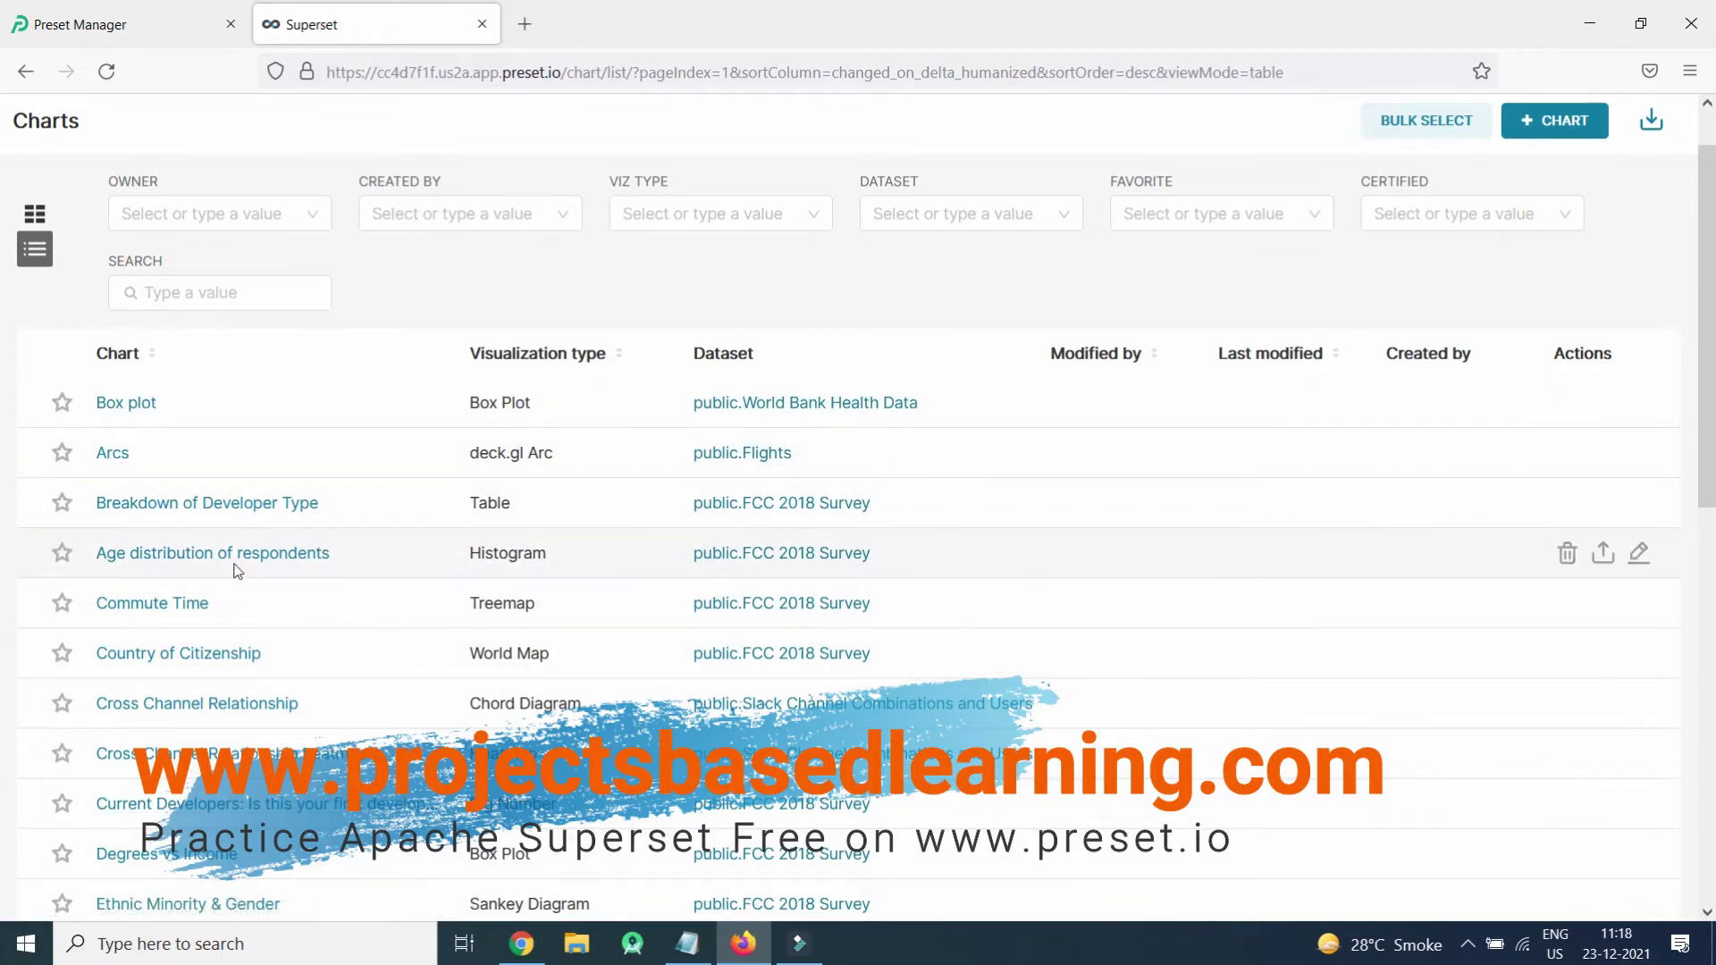
View the Age distribution of respondents chart, skip the welcome tour, and return to Charts
click(228, 559)
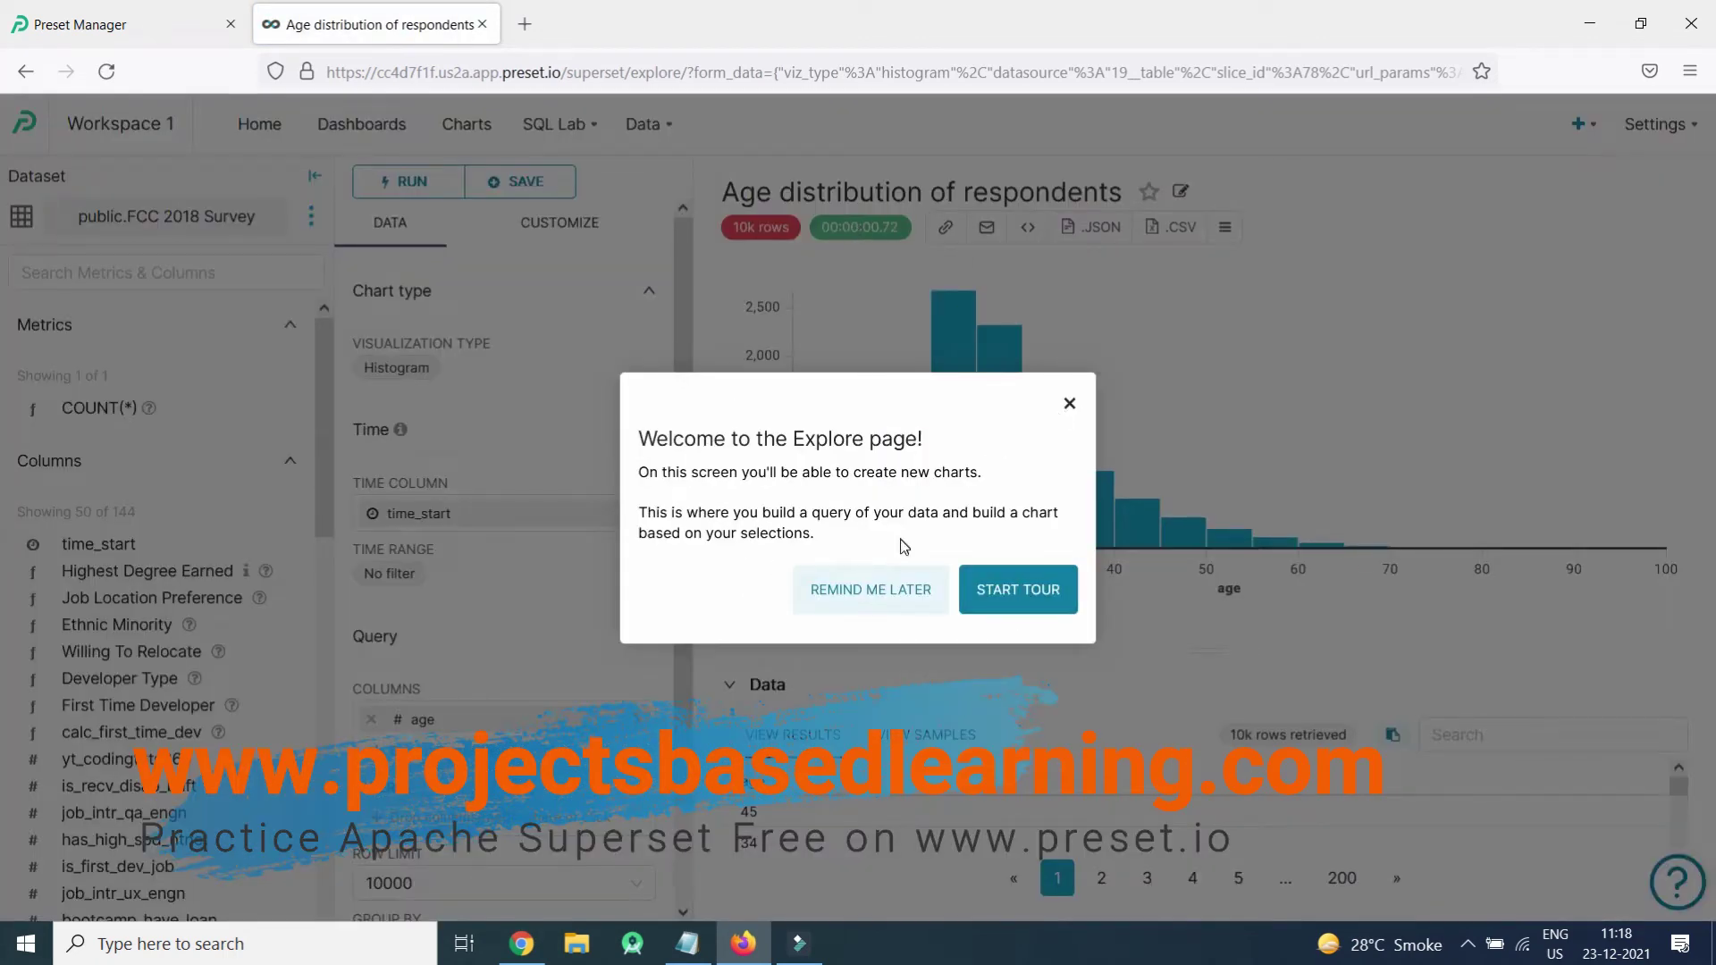
click(865, 607)
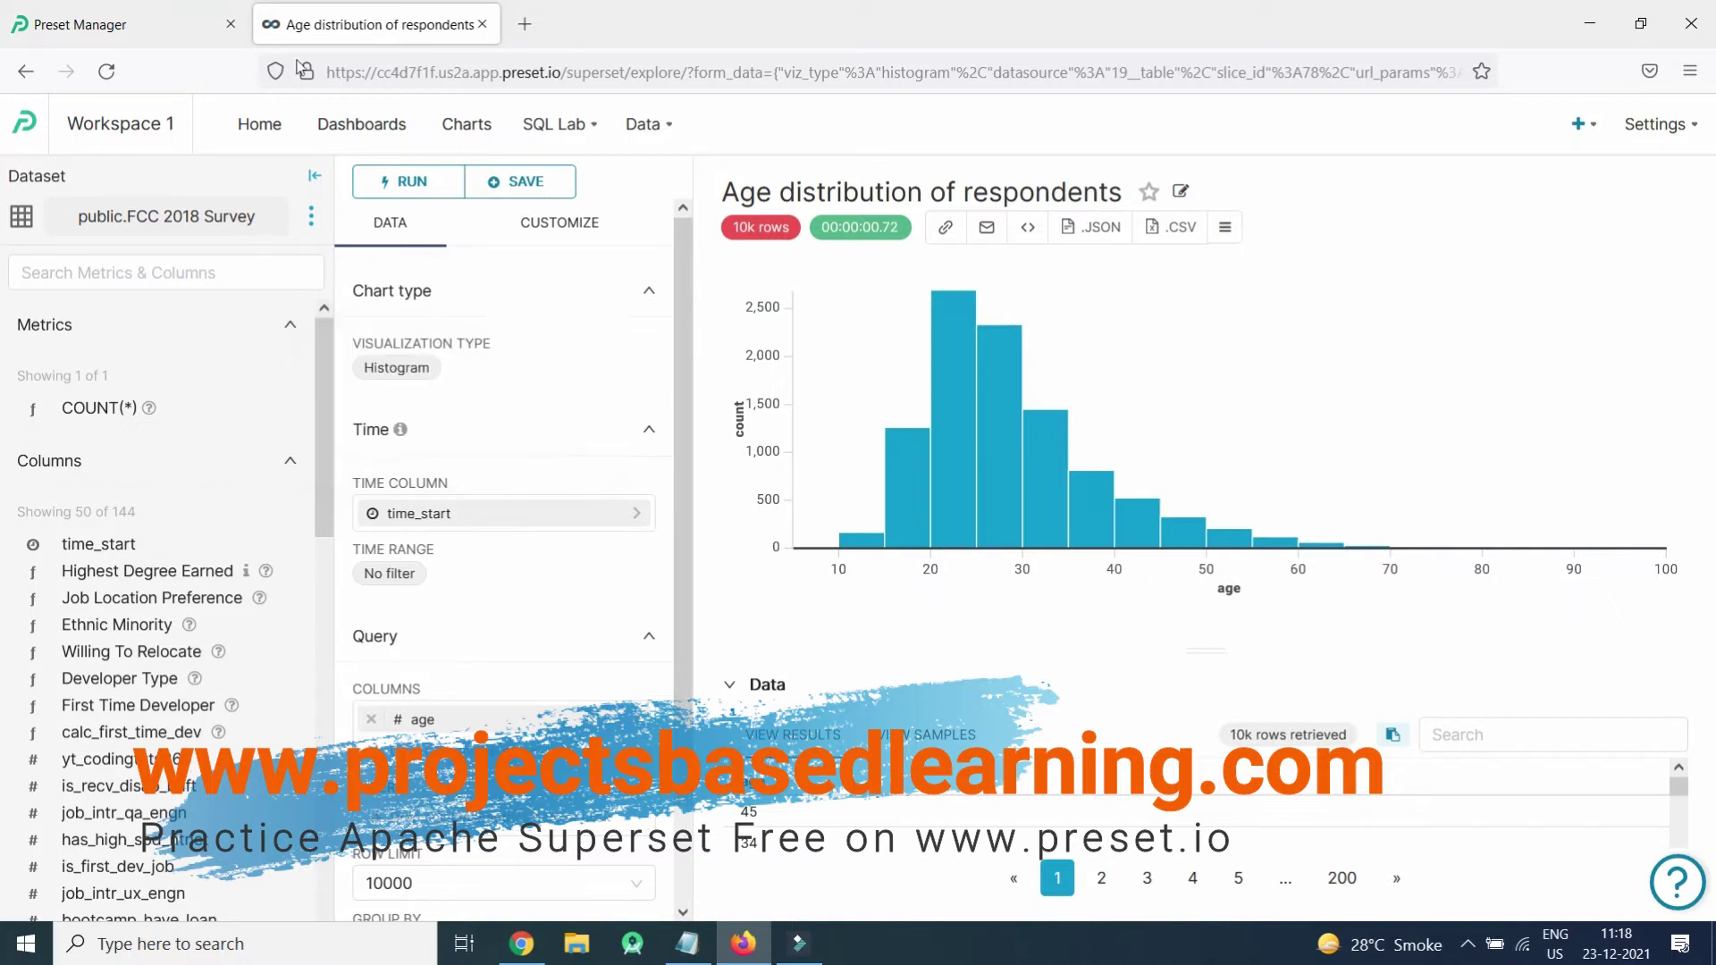
click(460, 130)
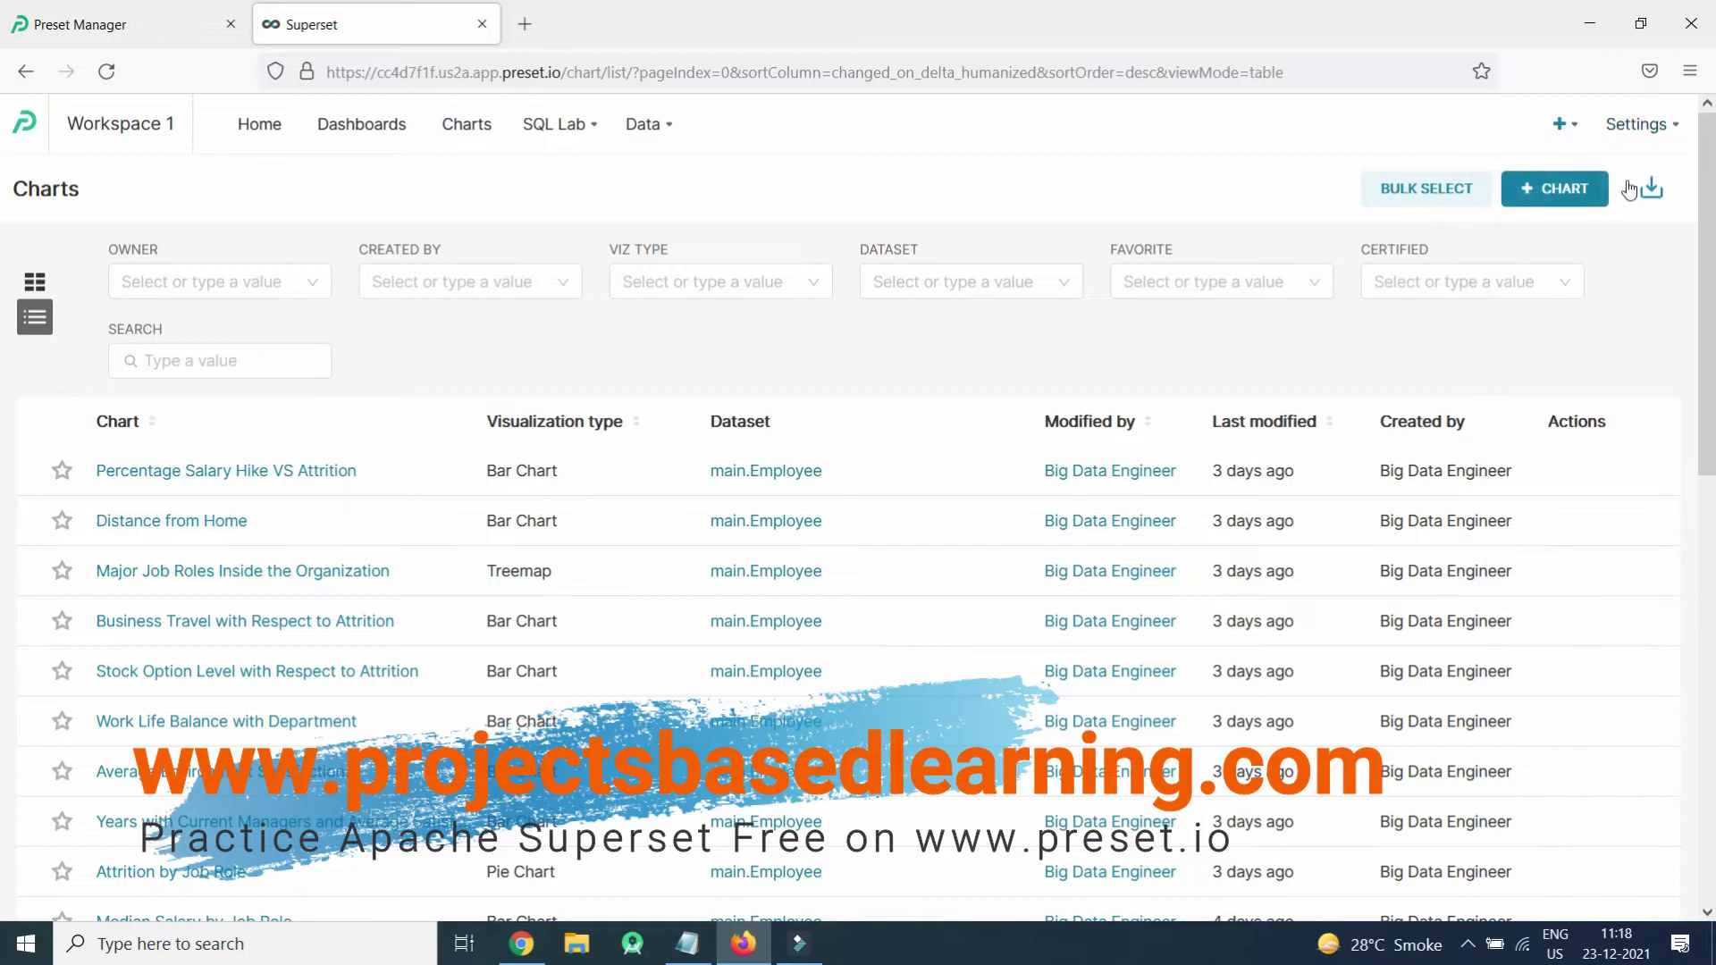
Create a new Bar Chart from the Employee dataset
click(1560, 191)
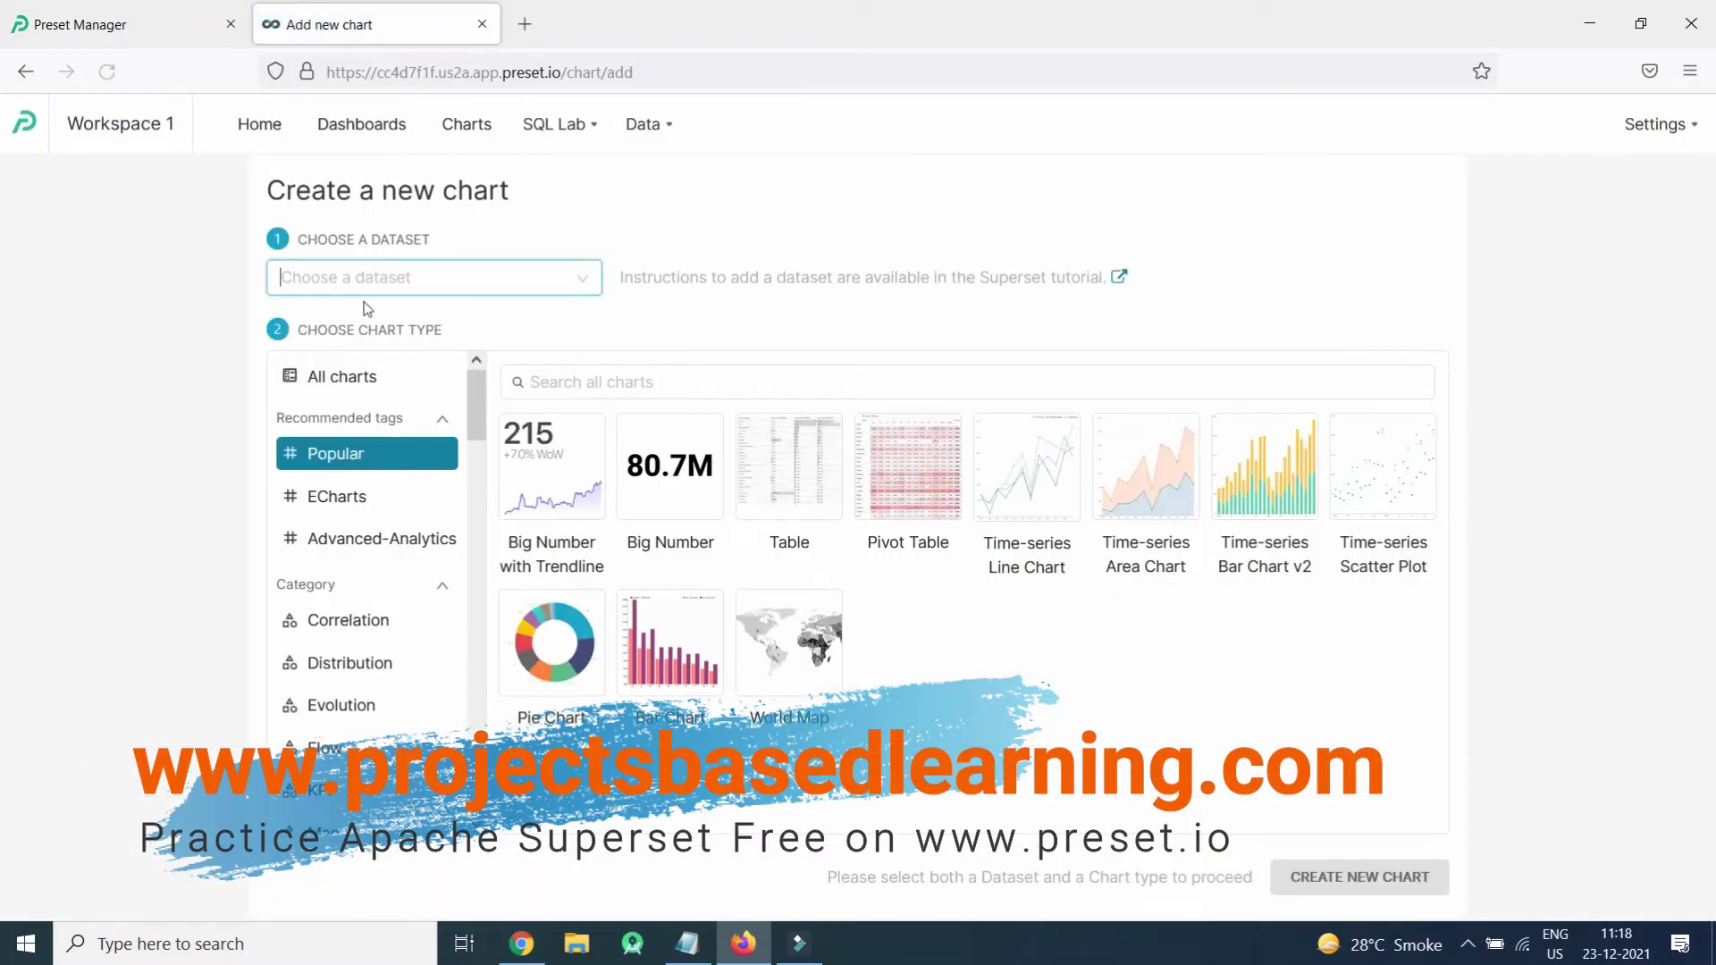
click(431, 278)
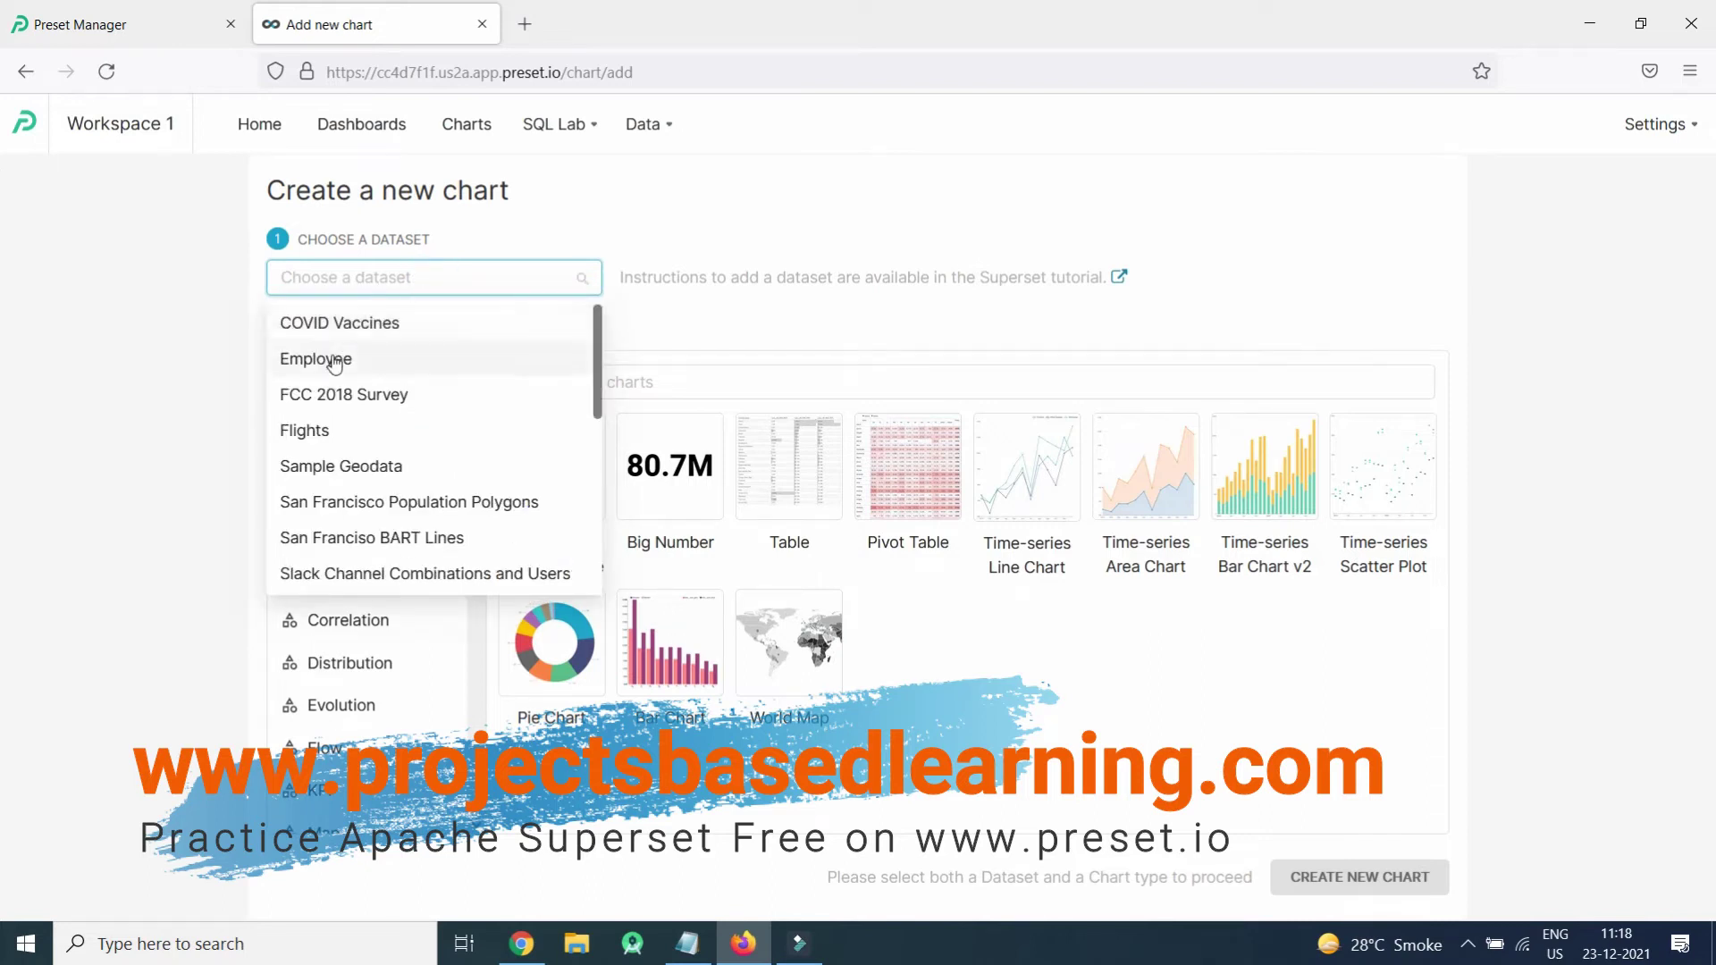
click(335, 356)
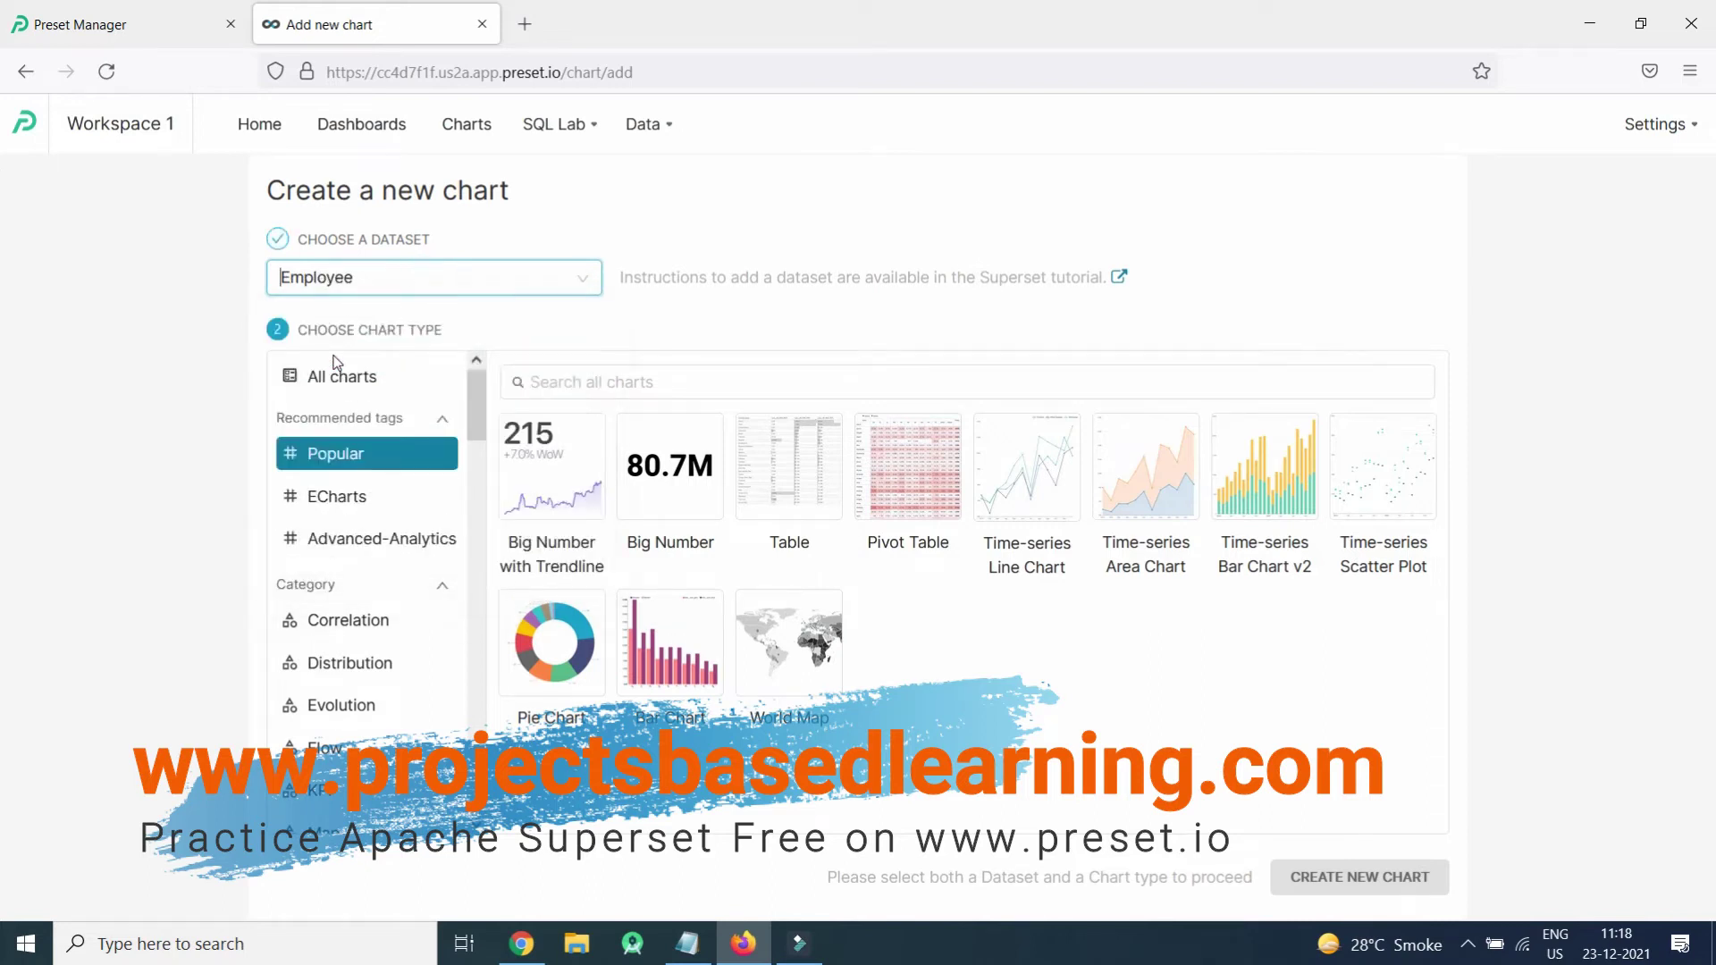
click(681, 666)
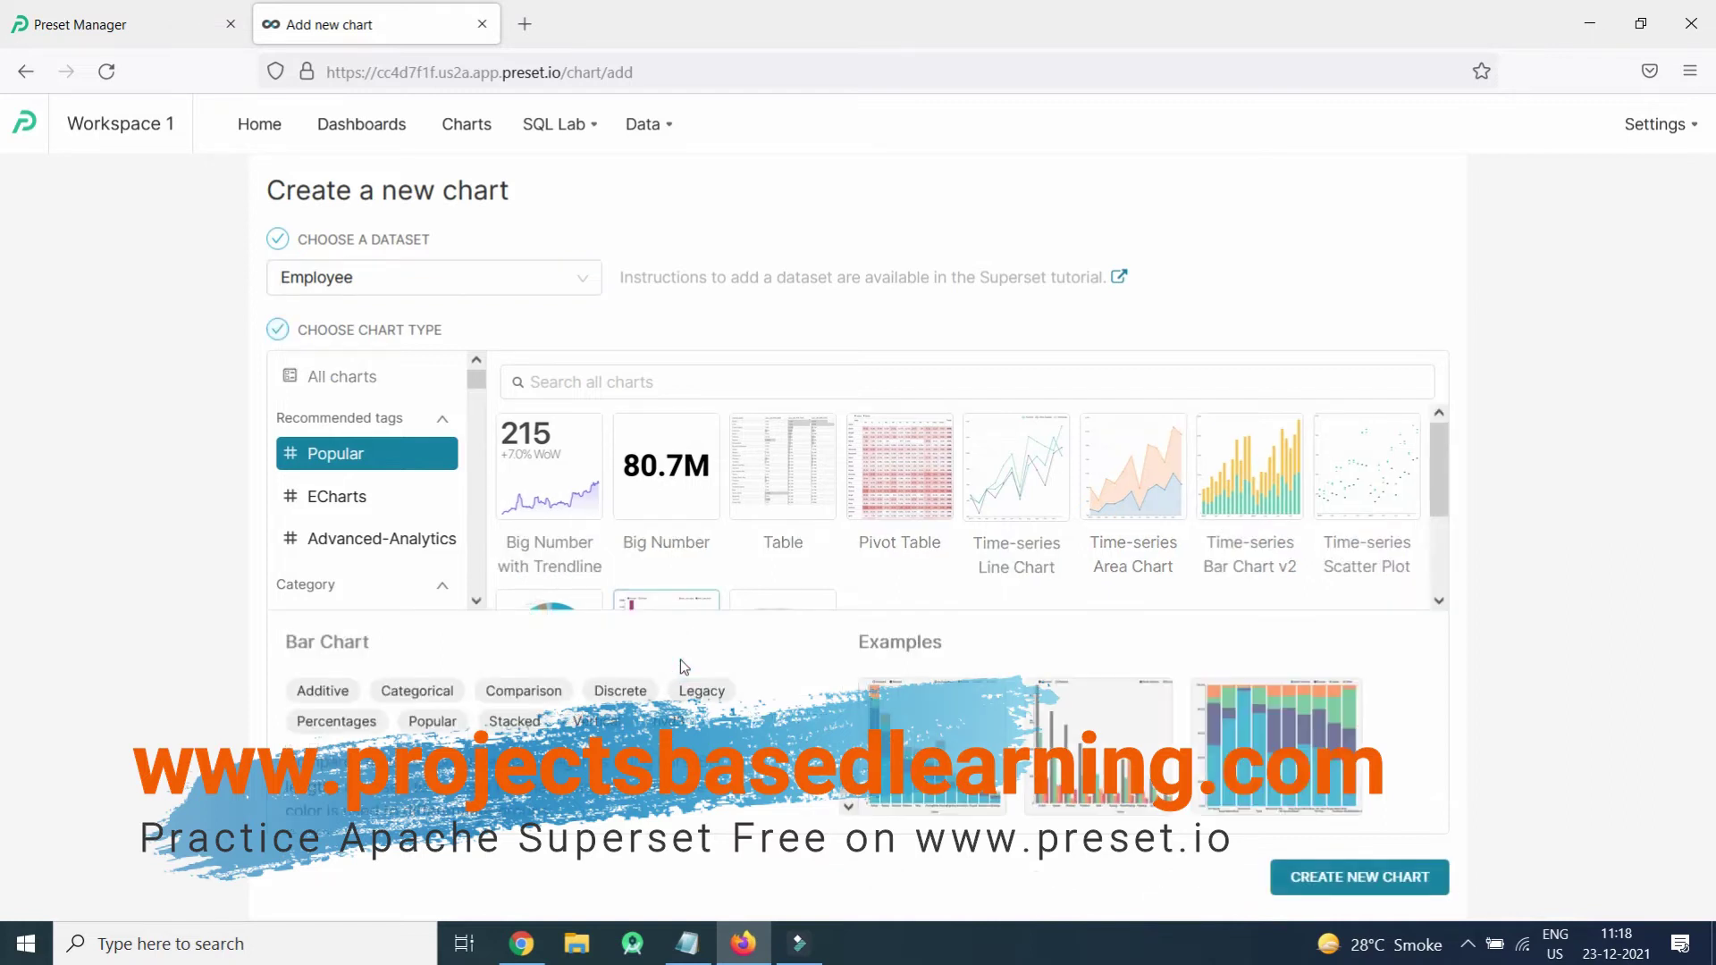
click(1399, 880)
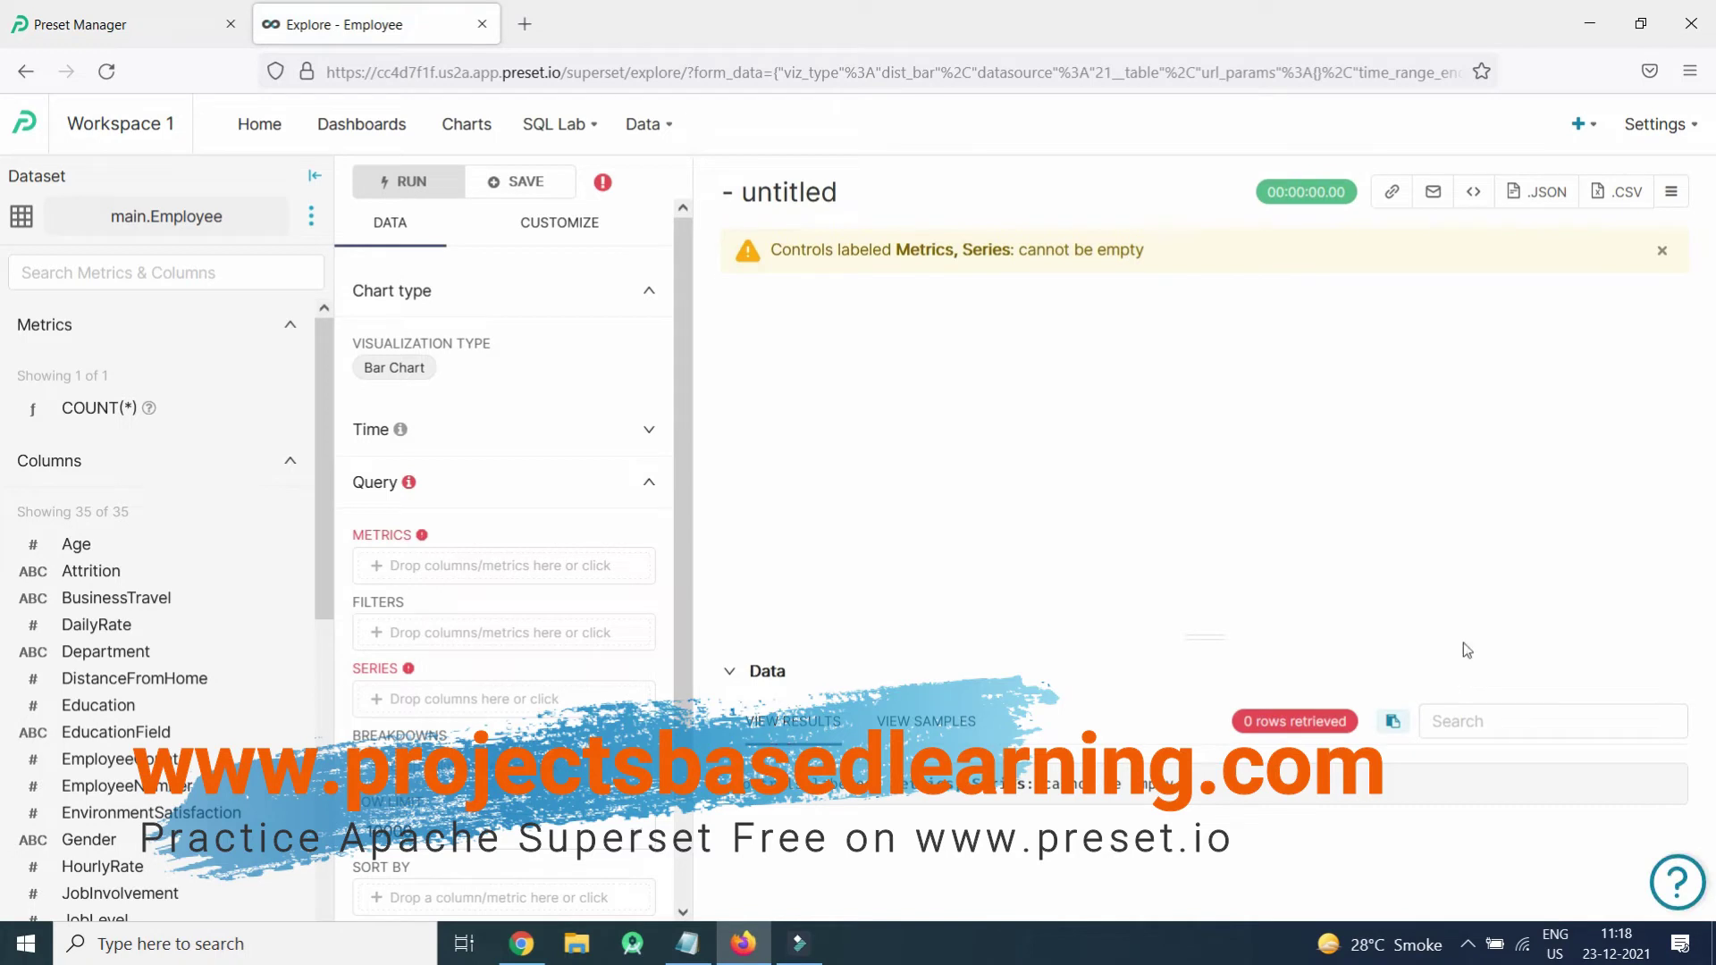
Add COUNT(Attrition) as the chart's metric
click(418, 573)
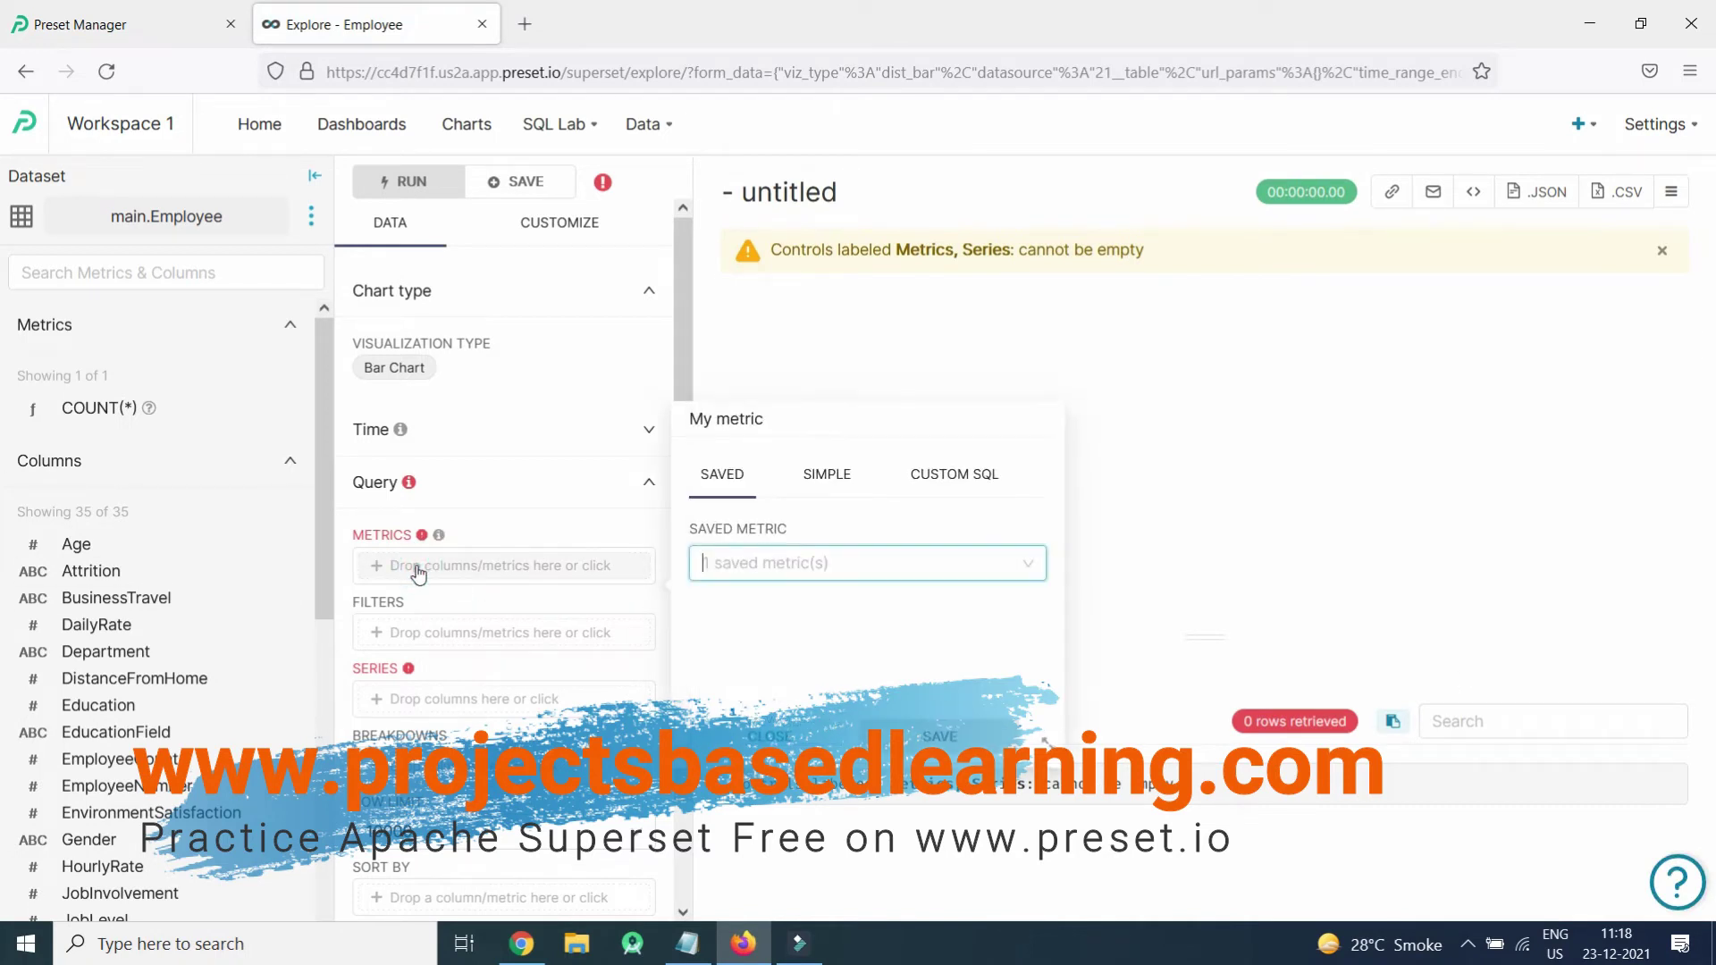
click(827, 474)
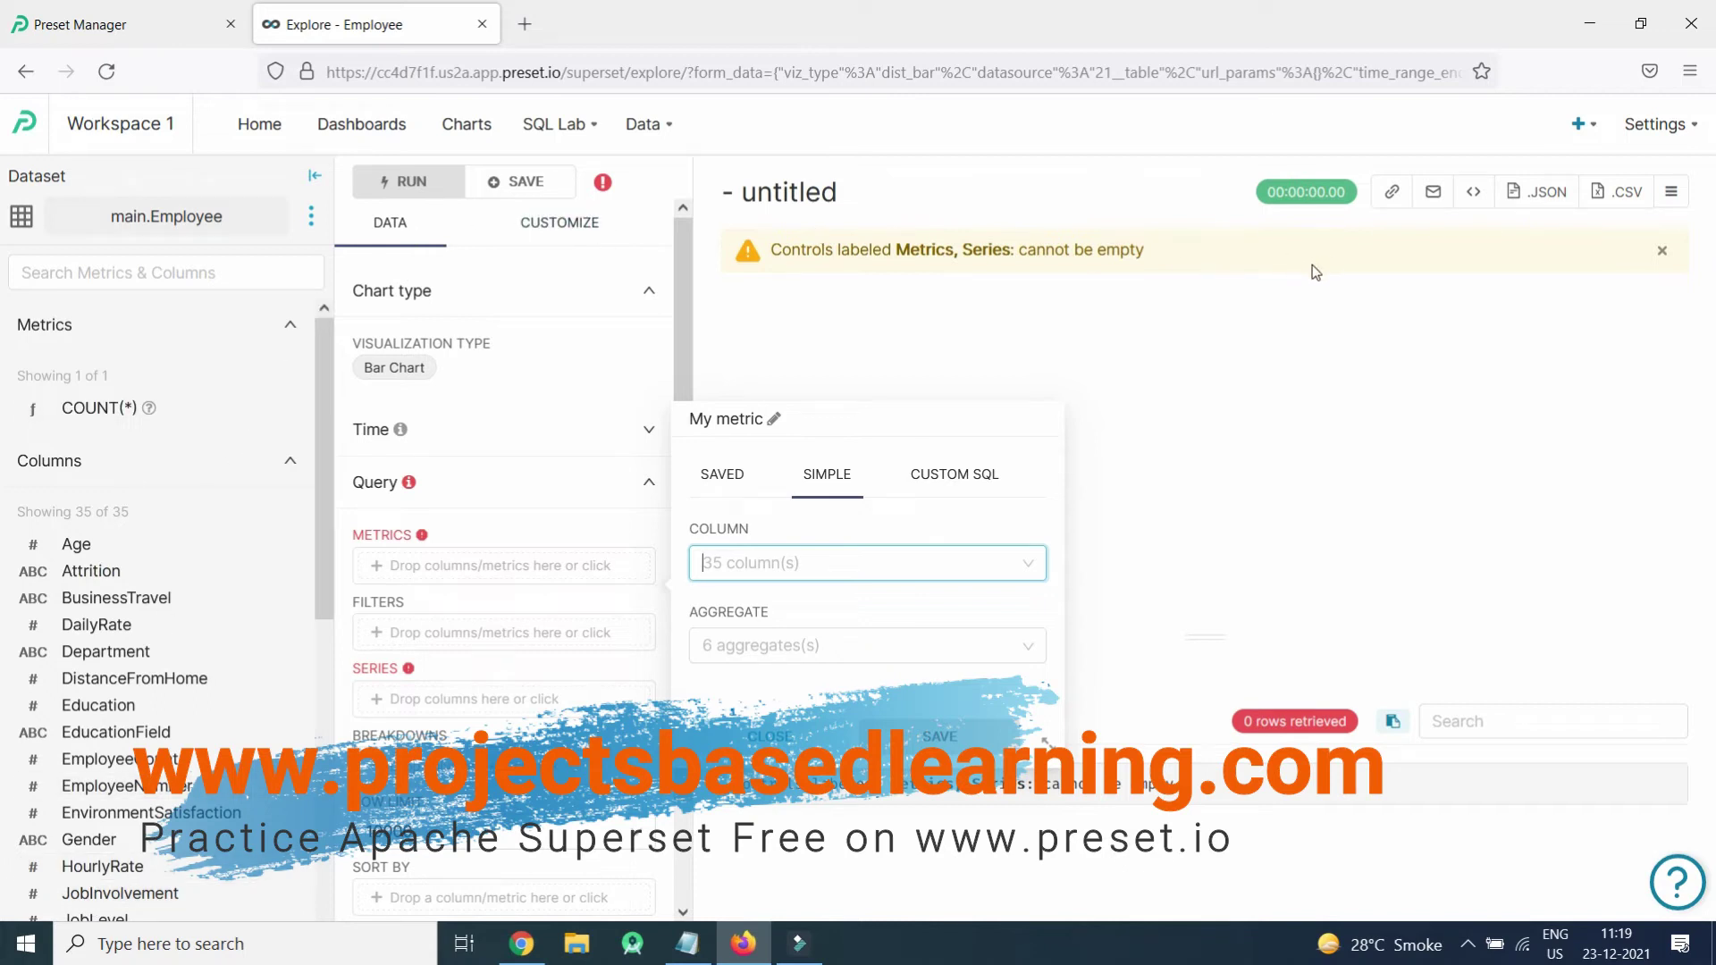
click(869, 561)
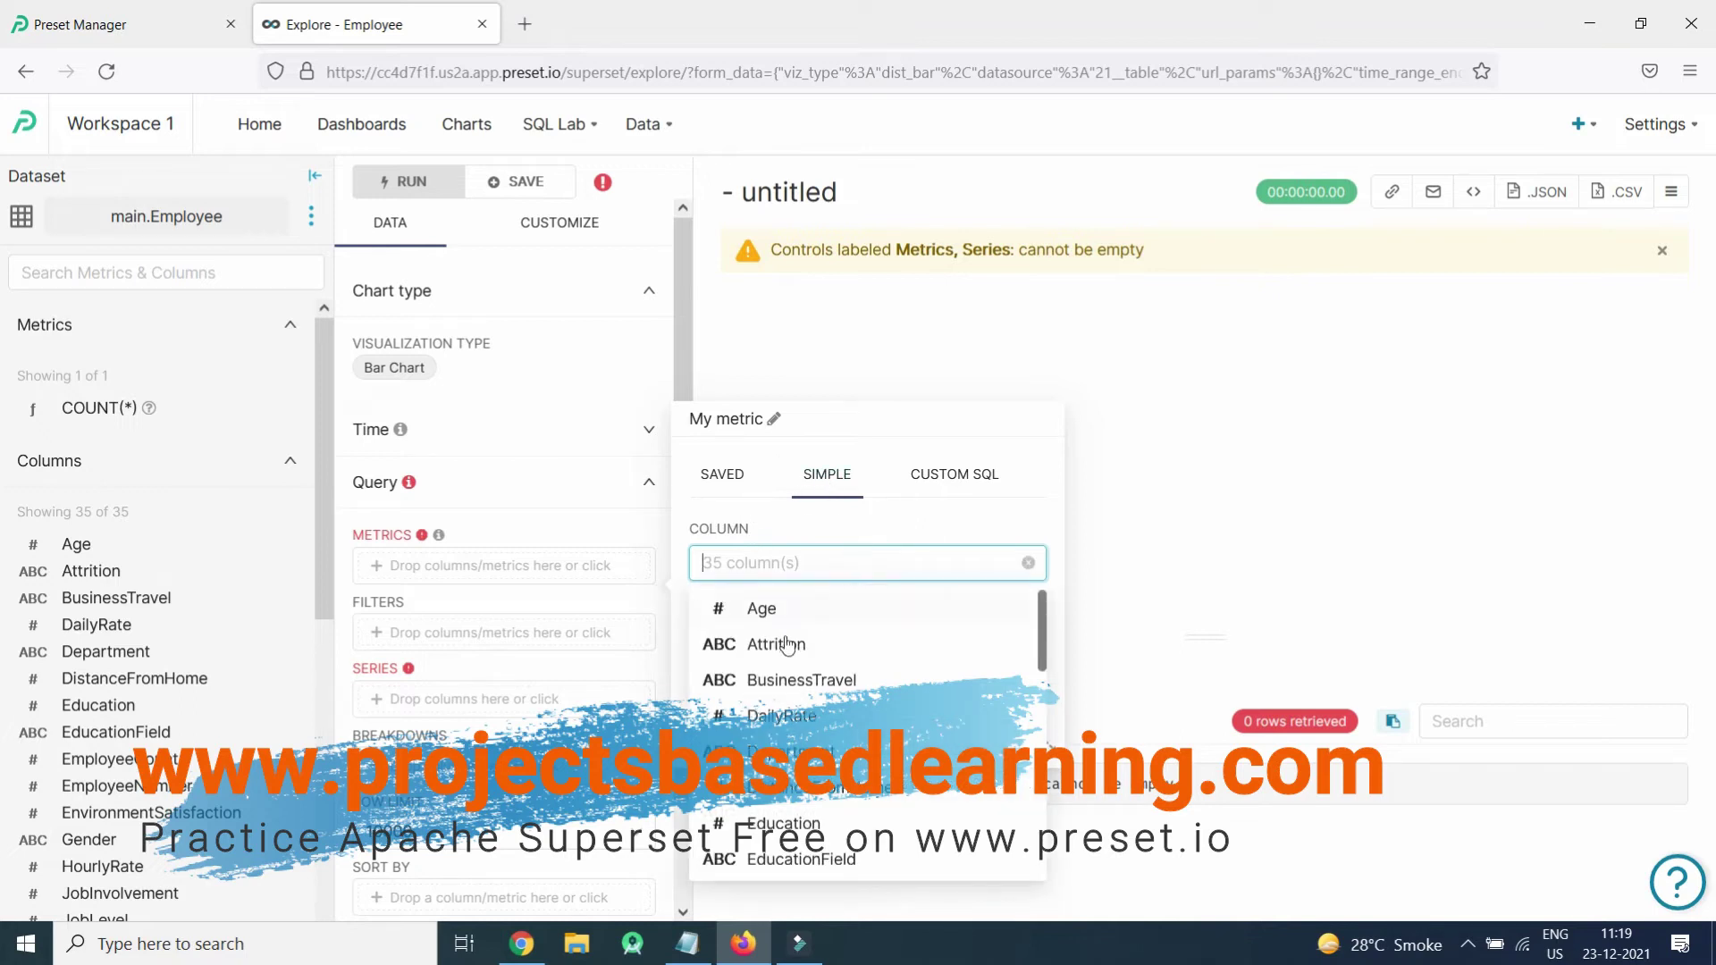
click(782, 646)
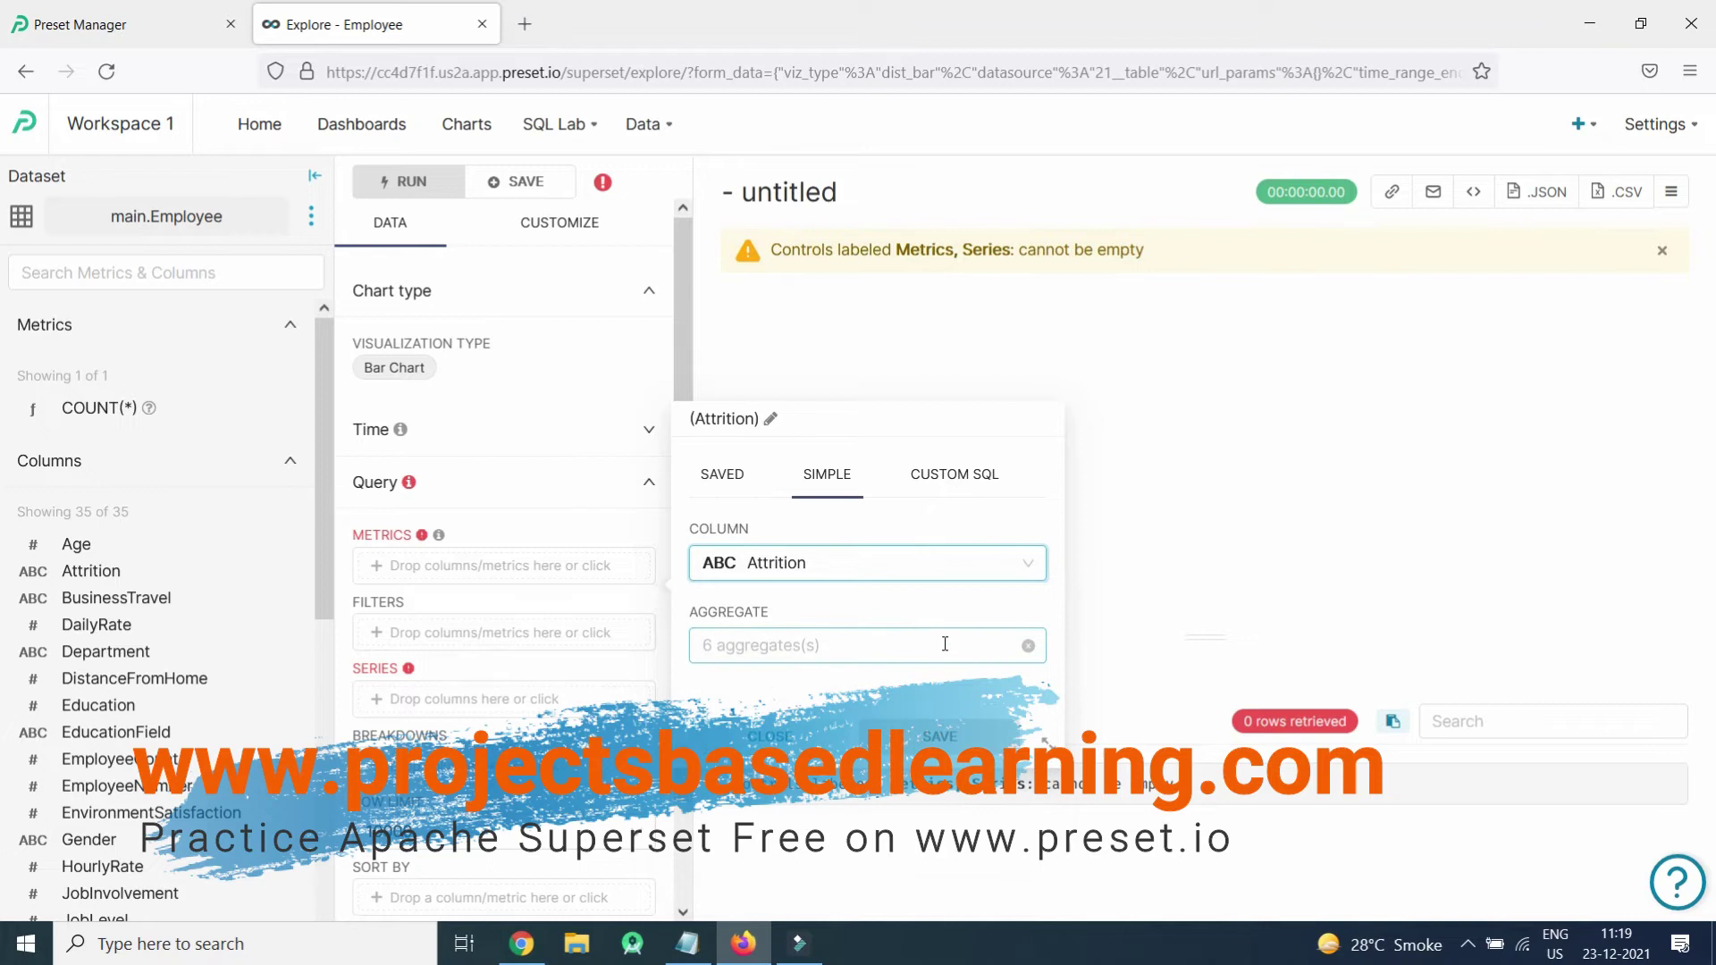
click(942, 645)
click(724, 726)
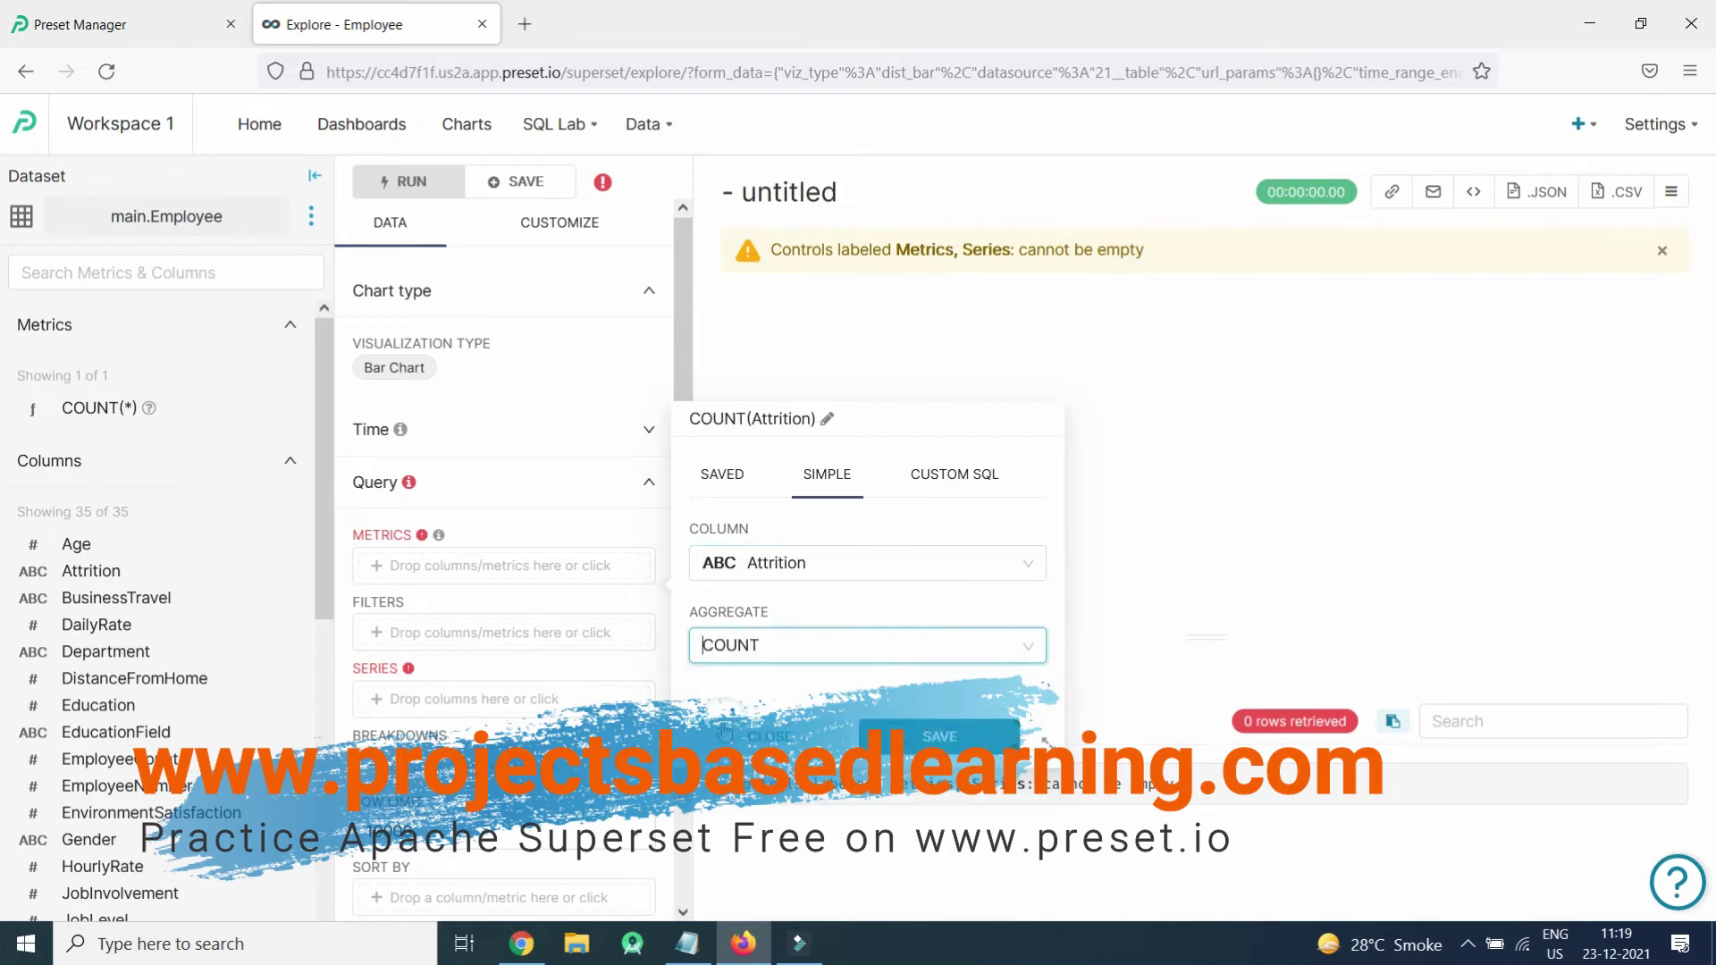
click(938, 735)
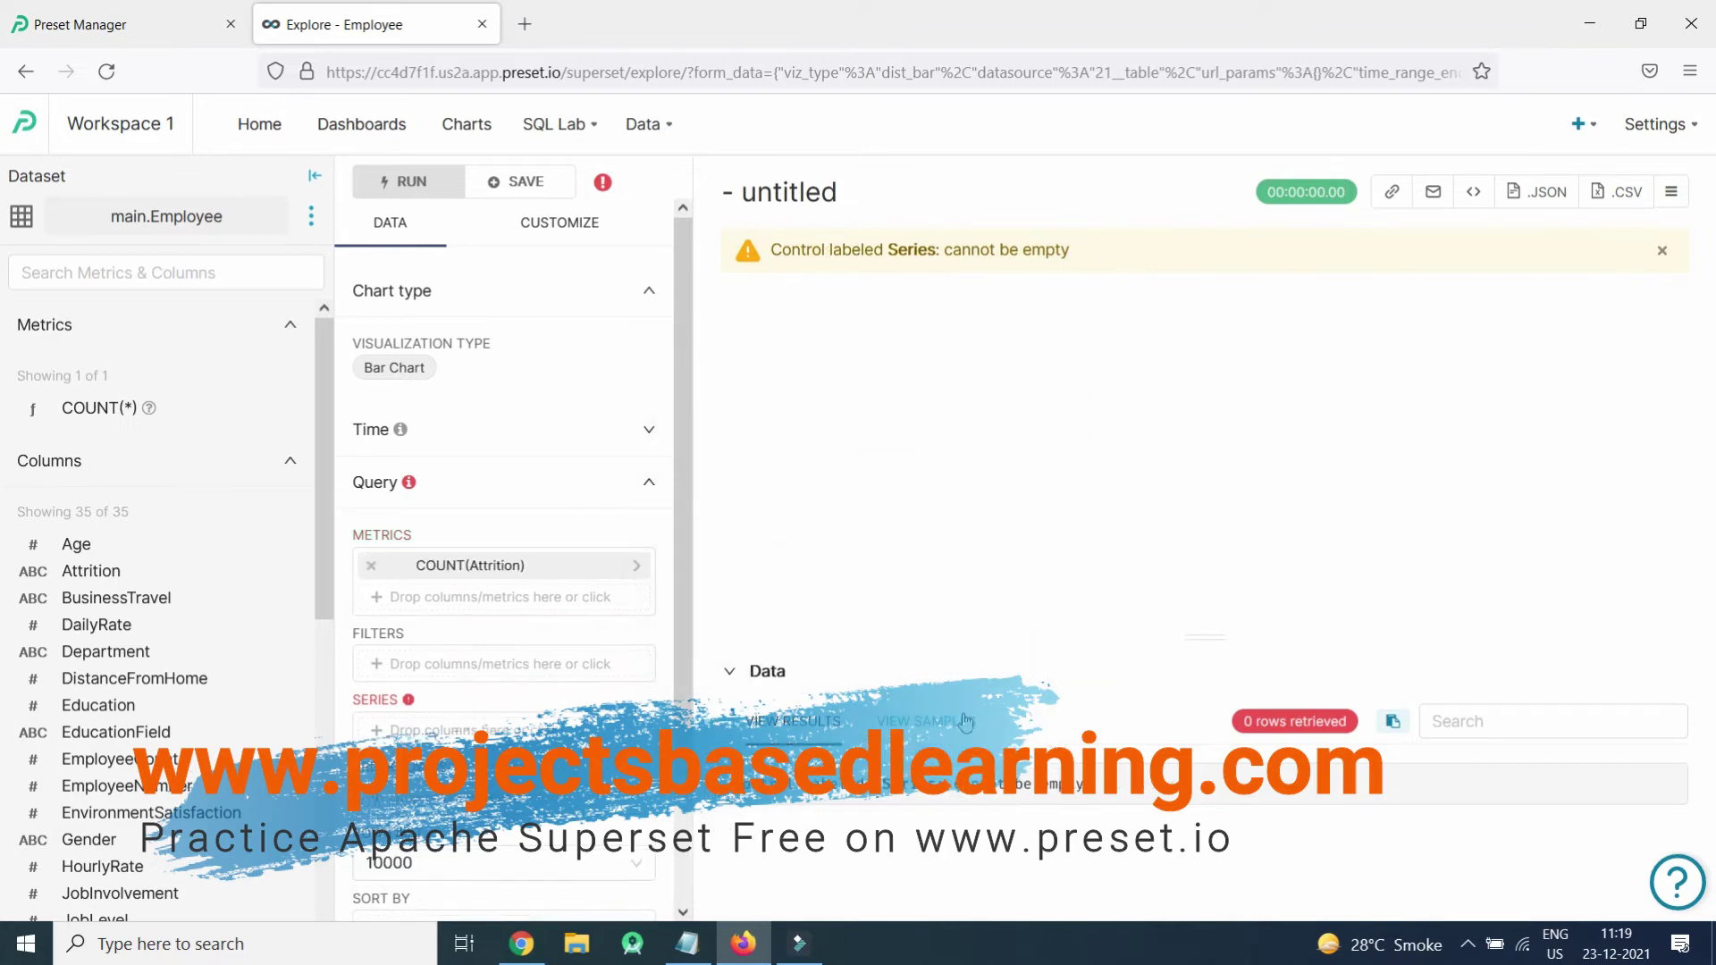
Set Department as the chart's series column
click(396, 728)
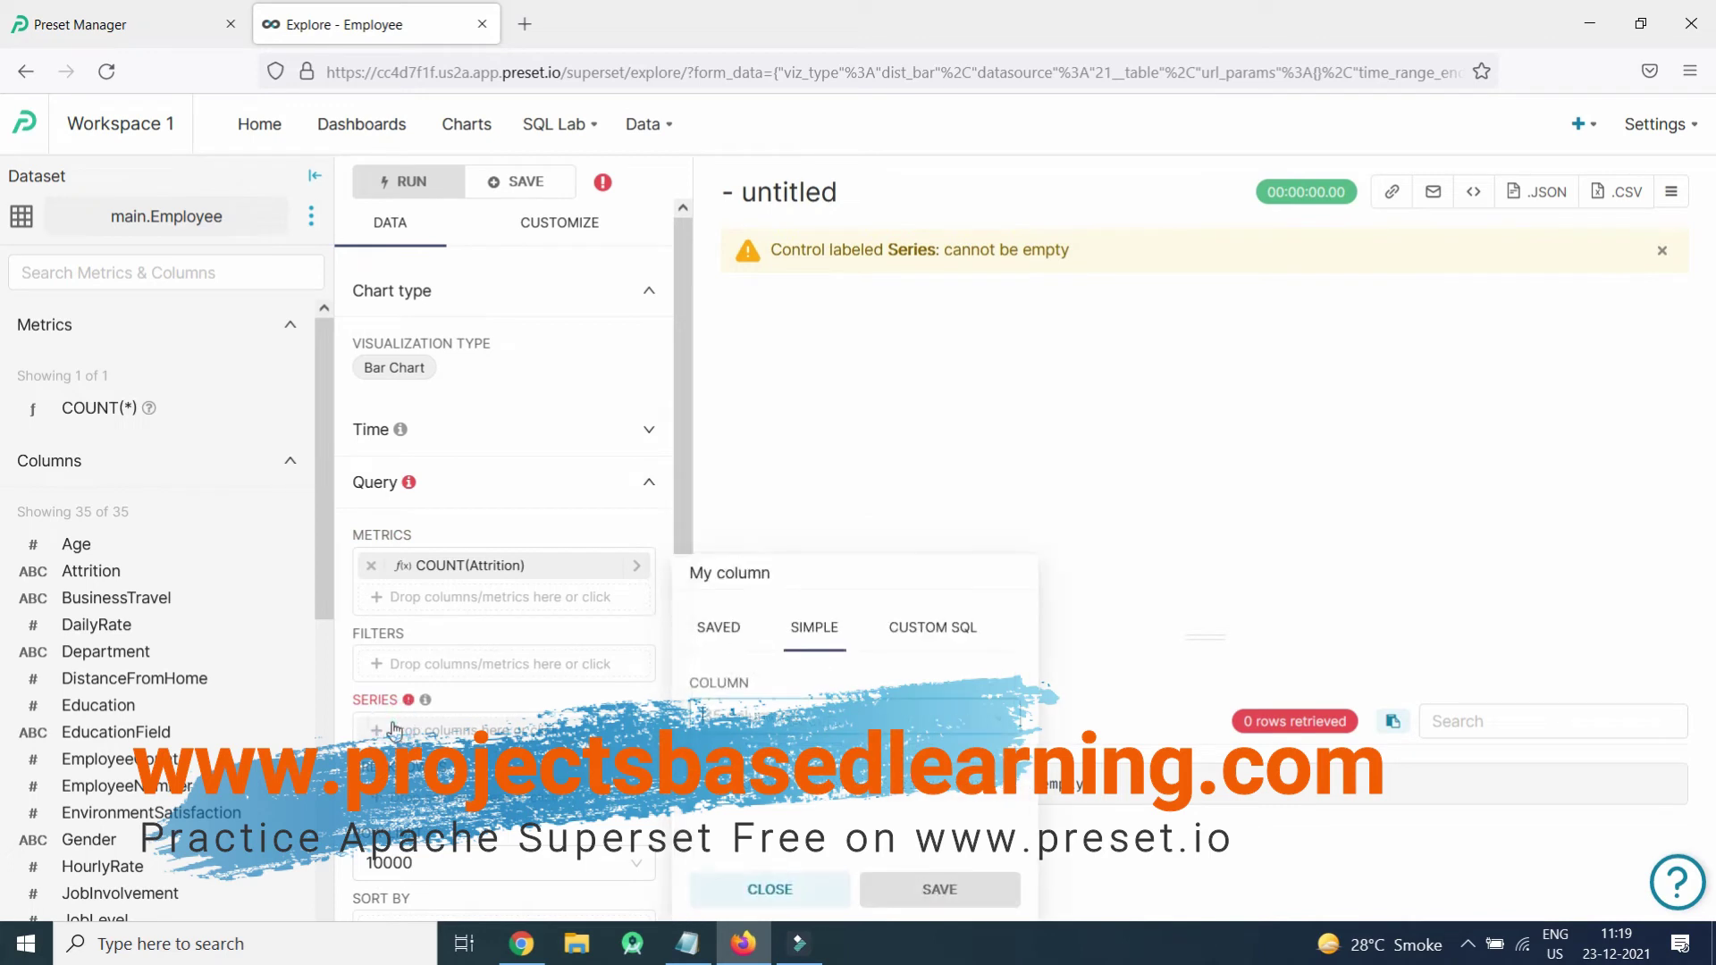
click(895, 722)
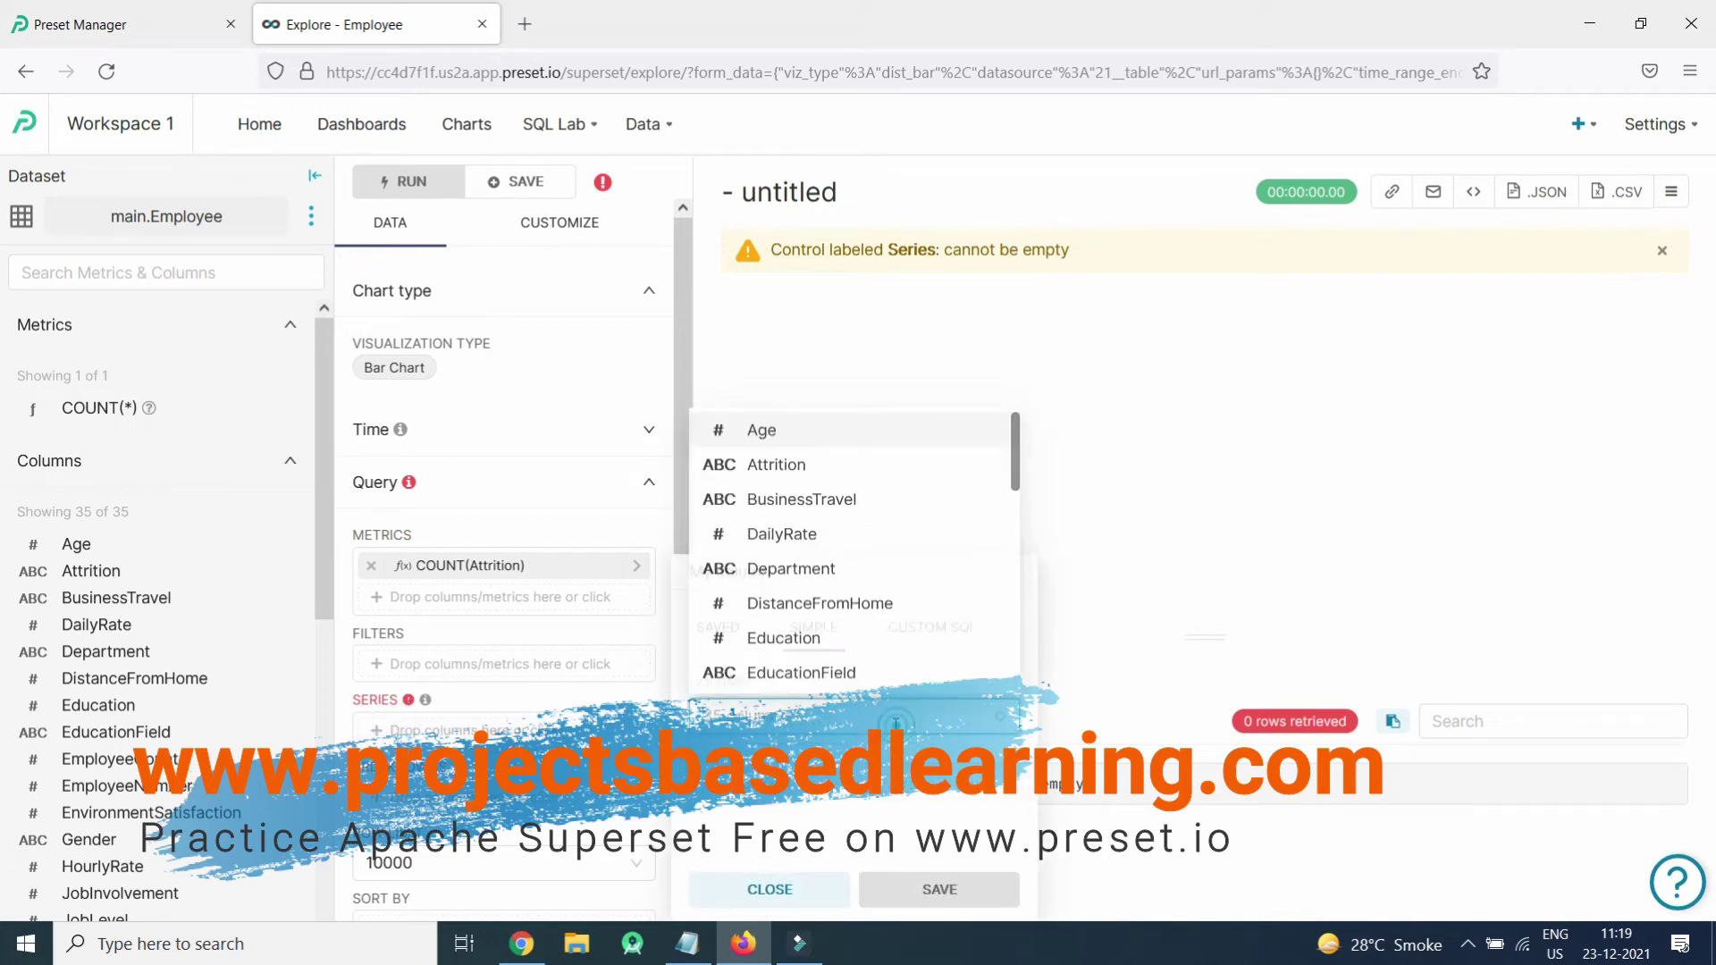
click(790, 564)
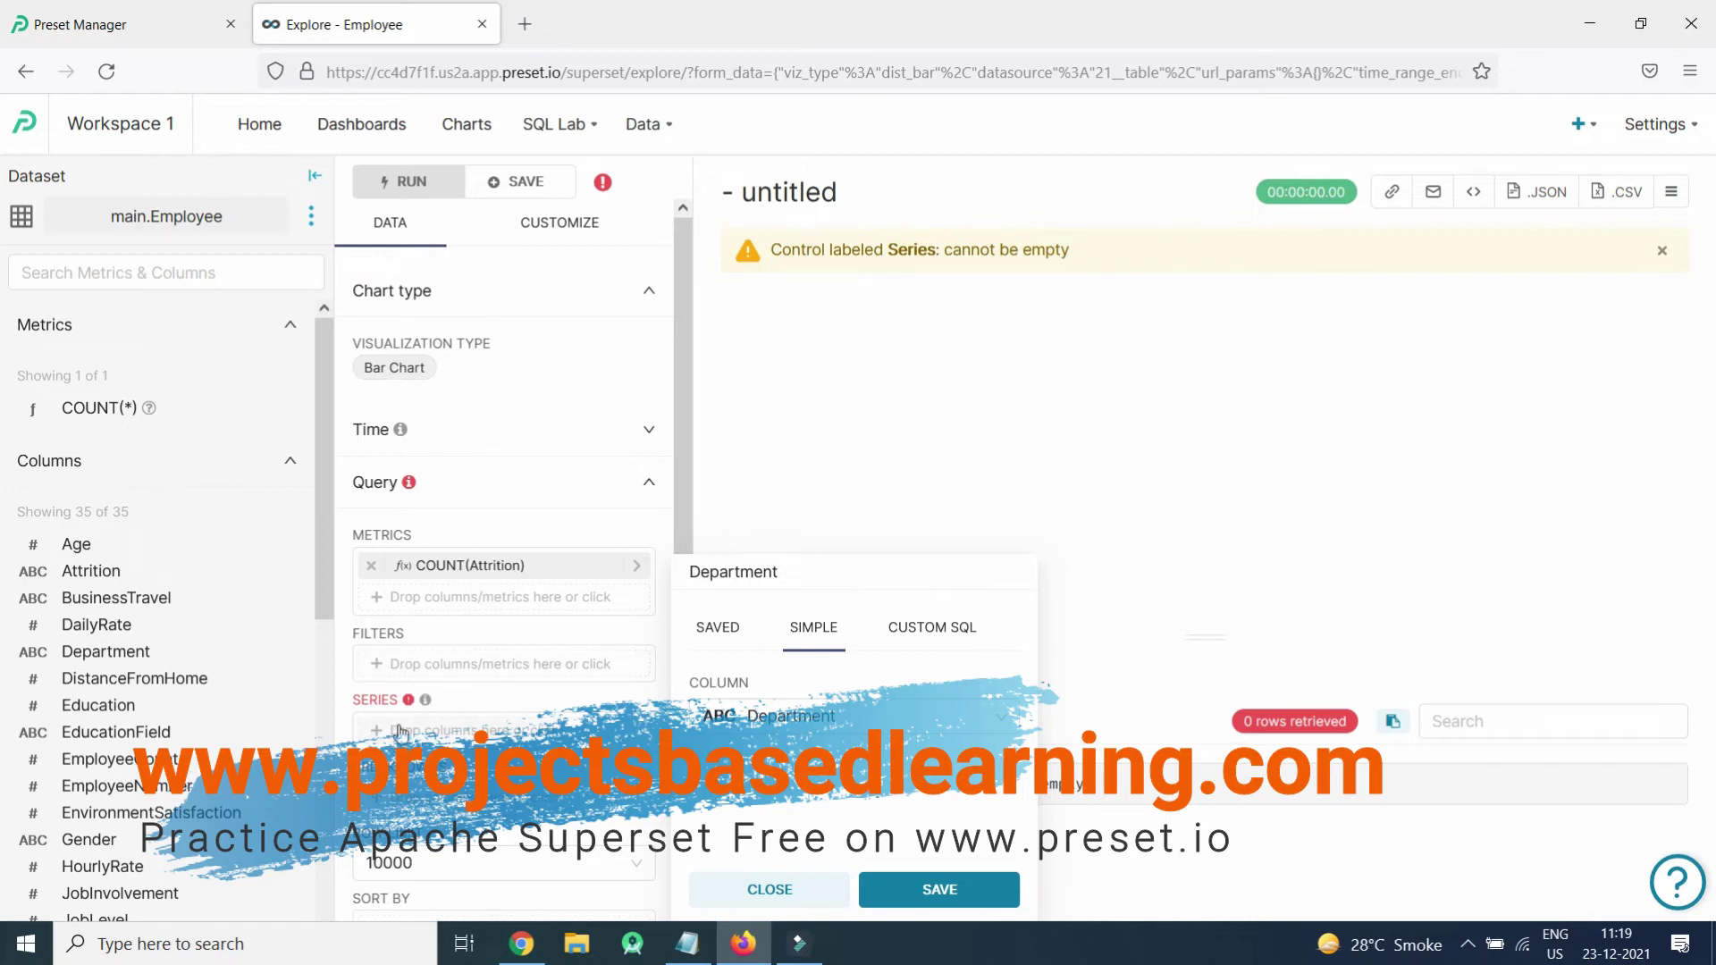
click(988, 895)
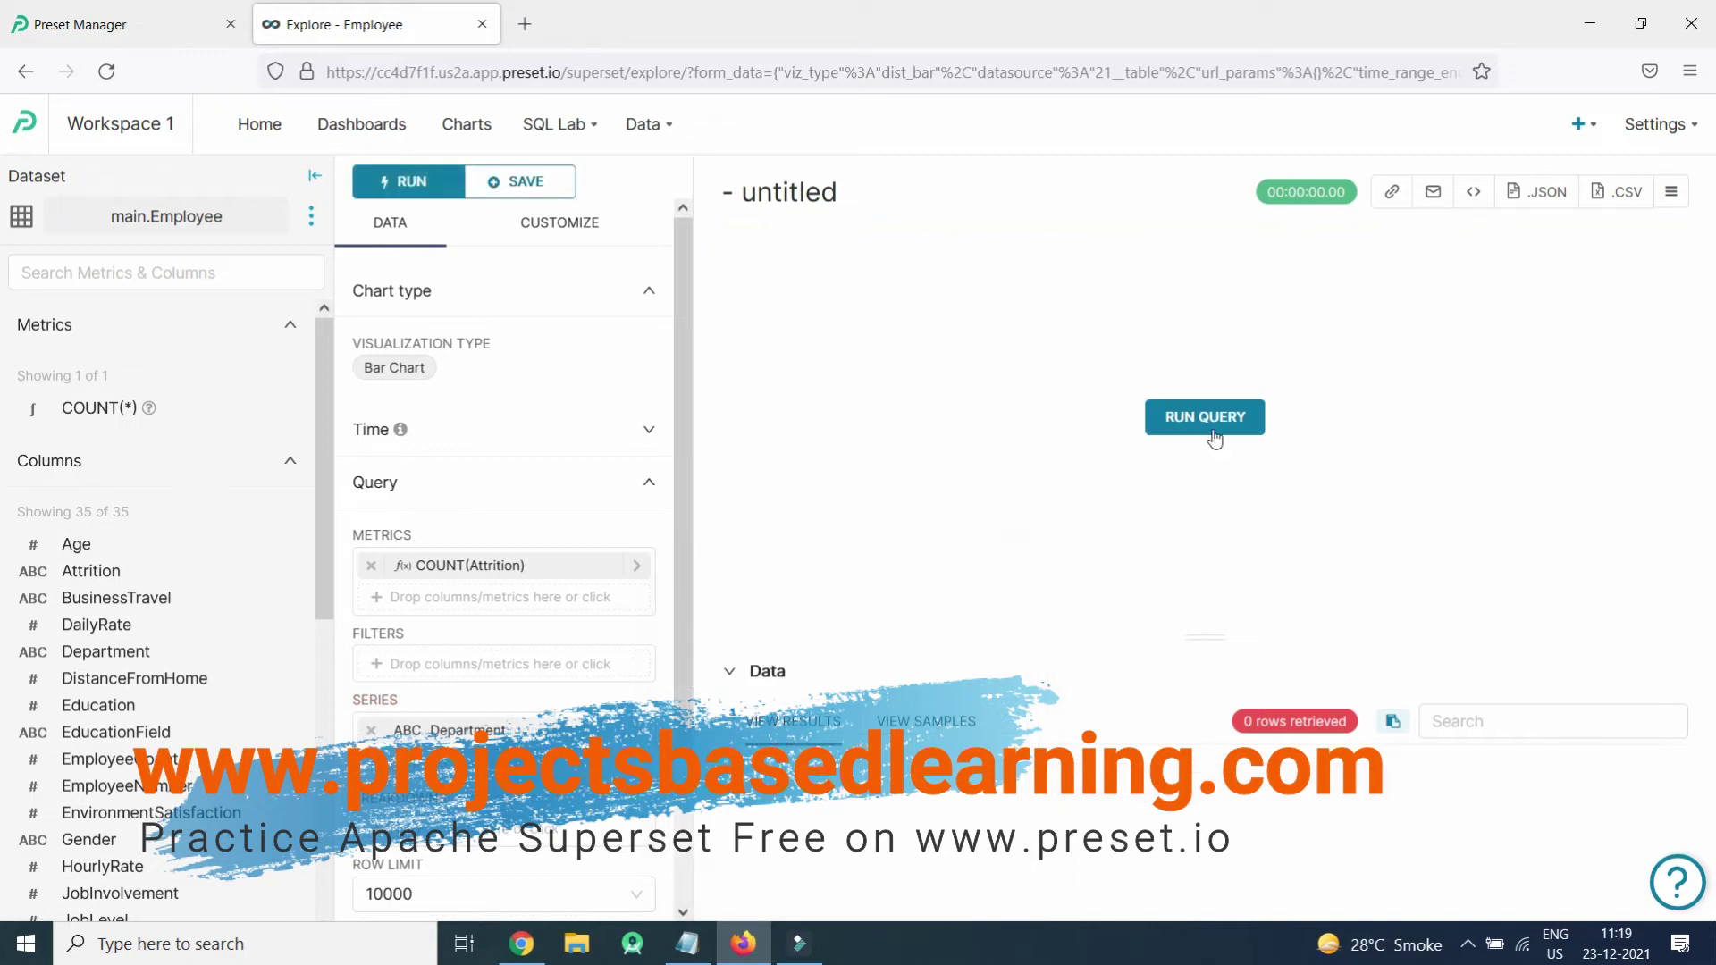
Run the query and read the bar values: R&D 961, Sales 446, Human Resources 63
click(1212, 420)
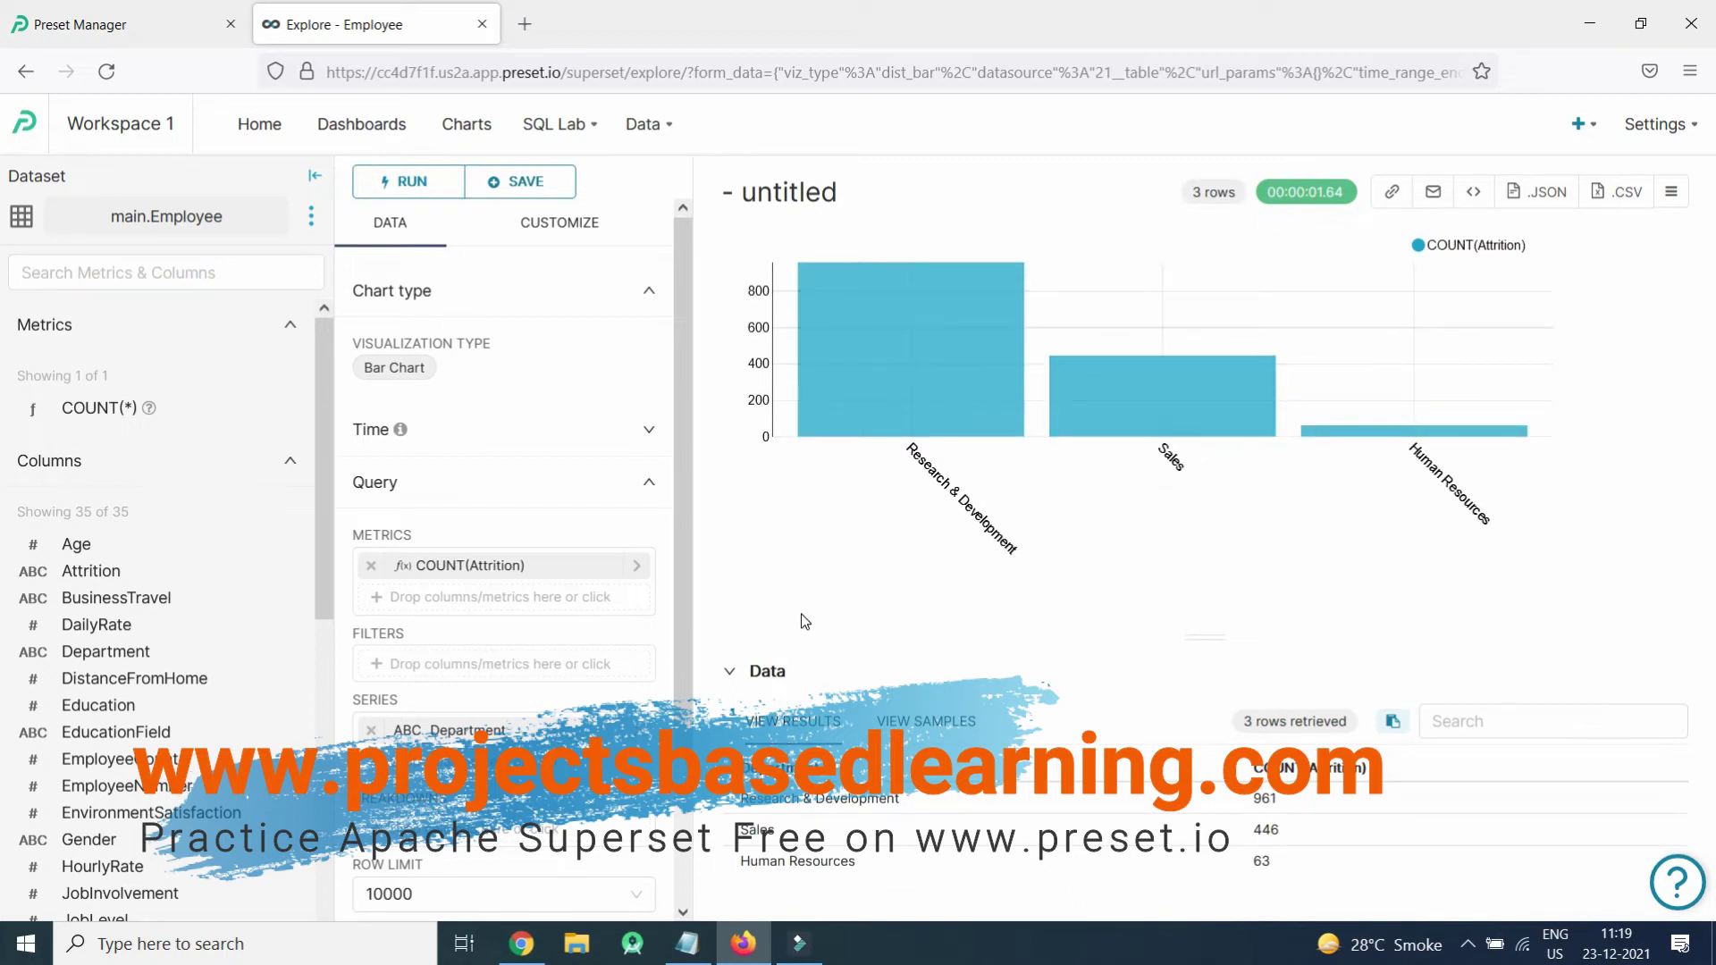
mouse_move(943, 441)
mouse_move(1106, 409)
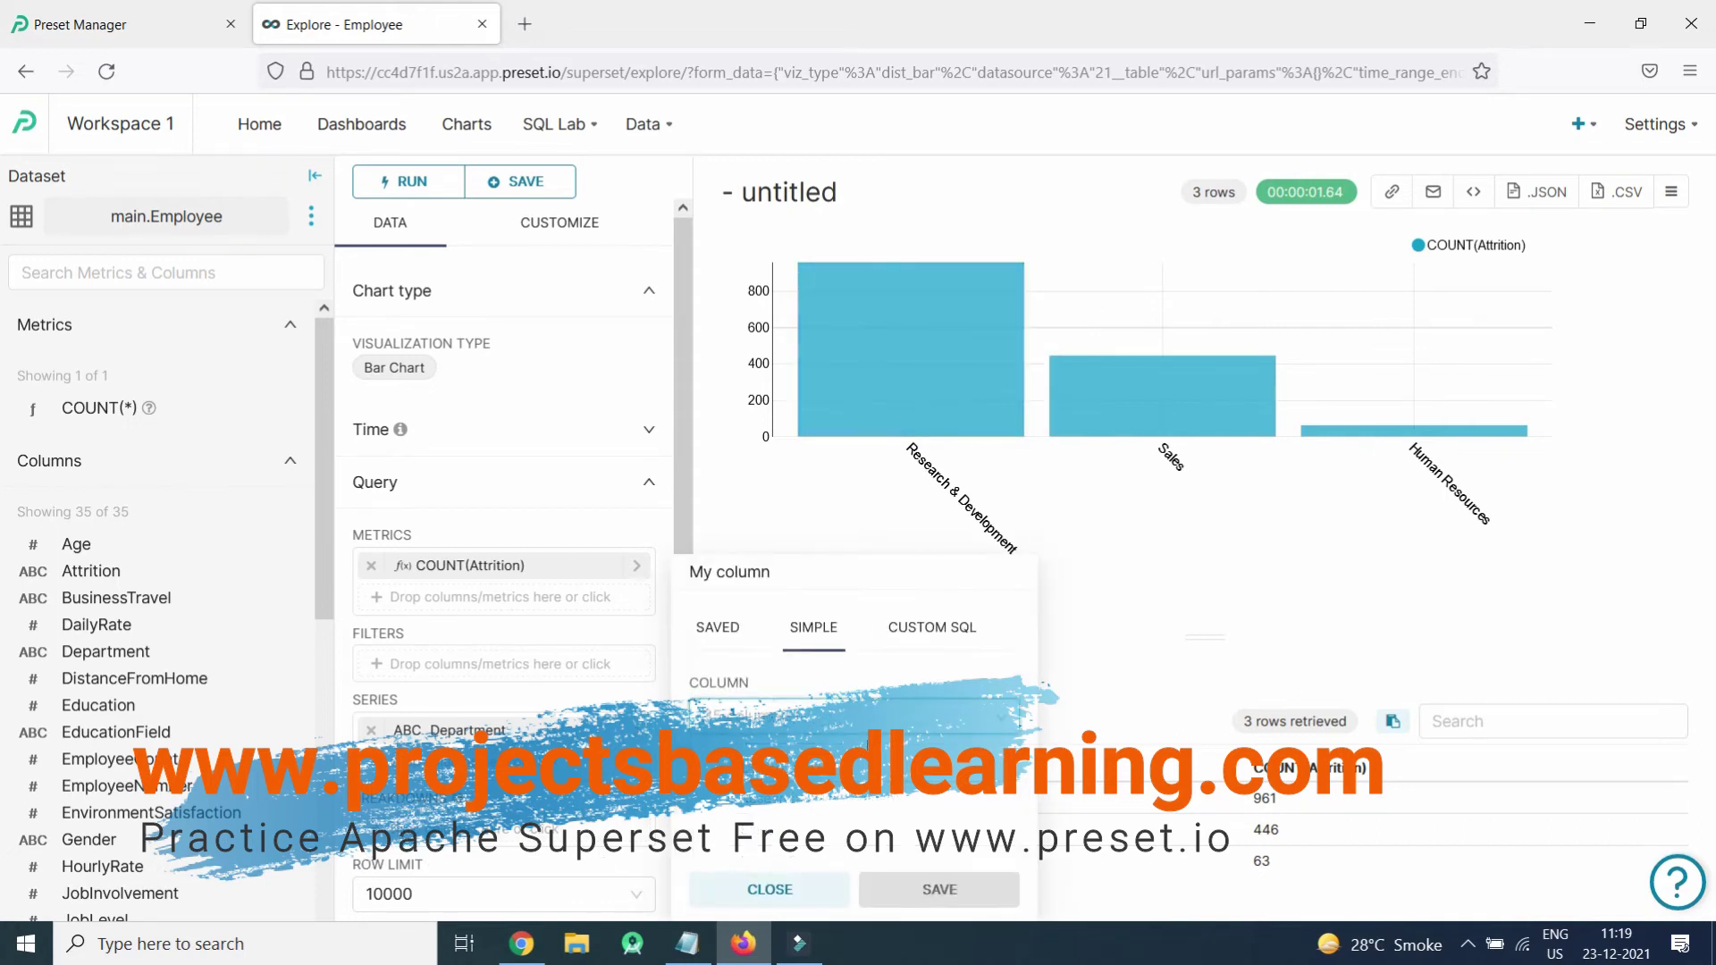
Break down each department's bar by Attrition Yes/No, rerun it, then go to Dashboards
click(854, 716)
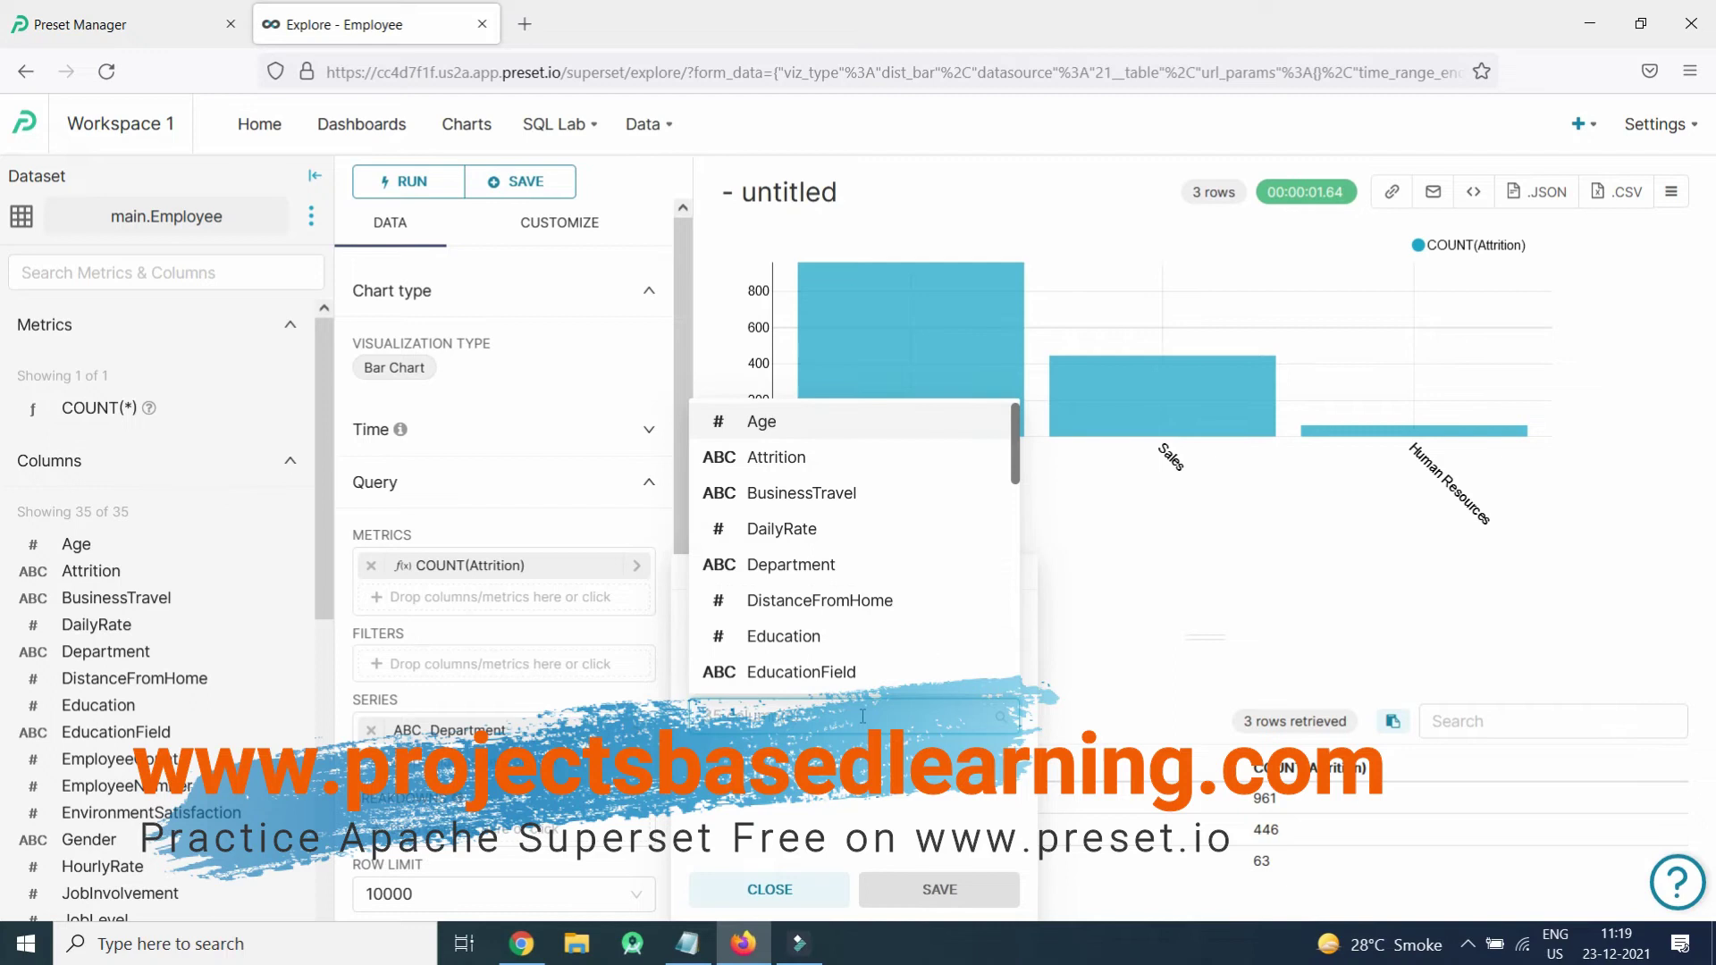
click(771, 457)
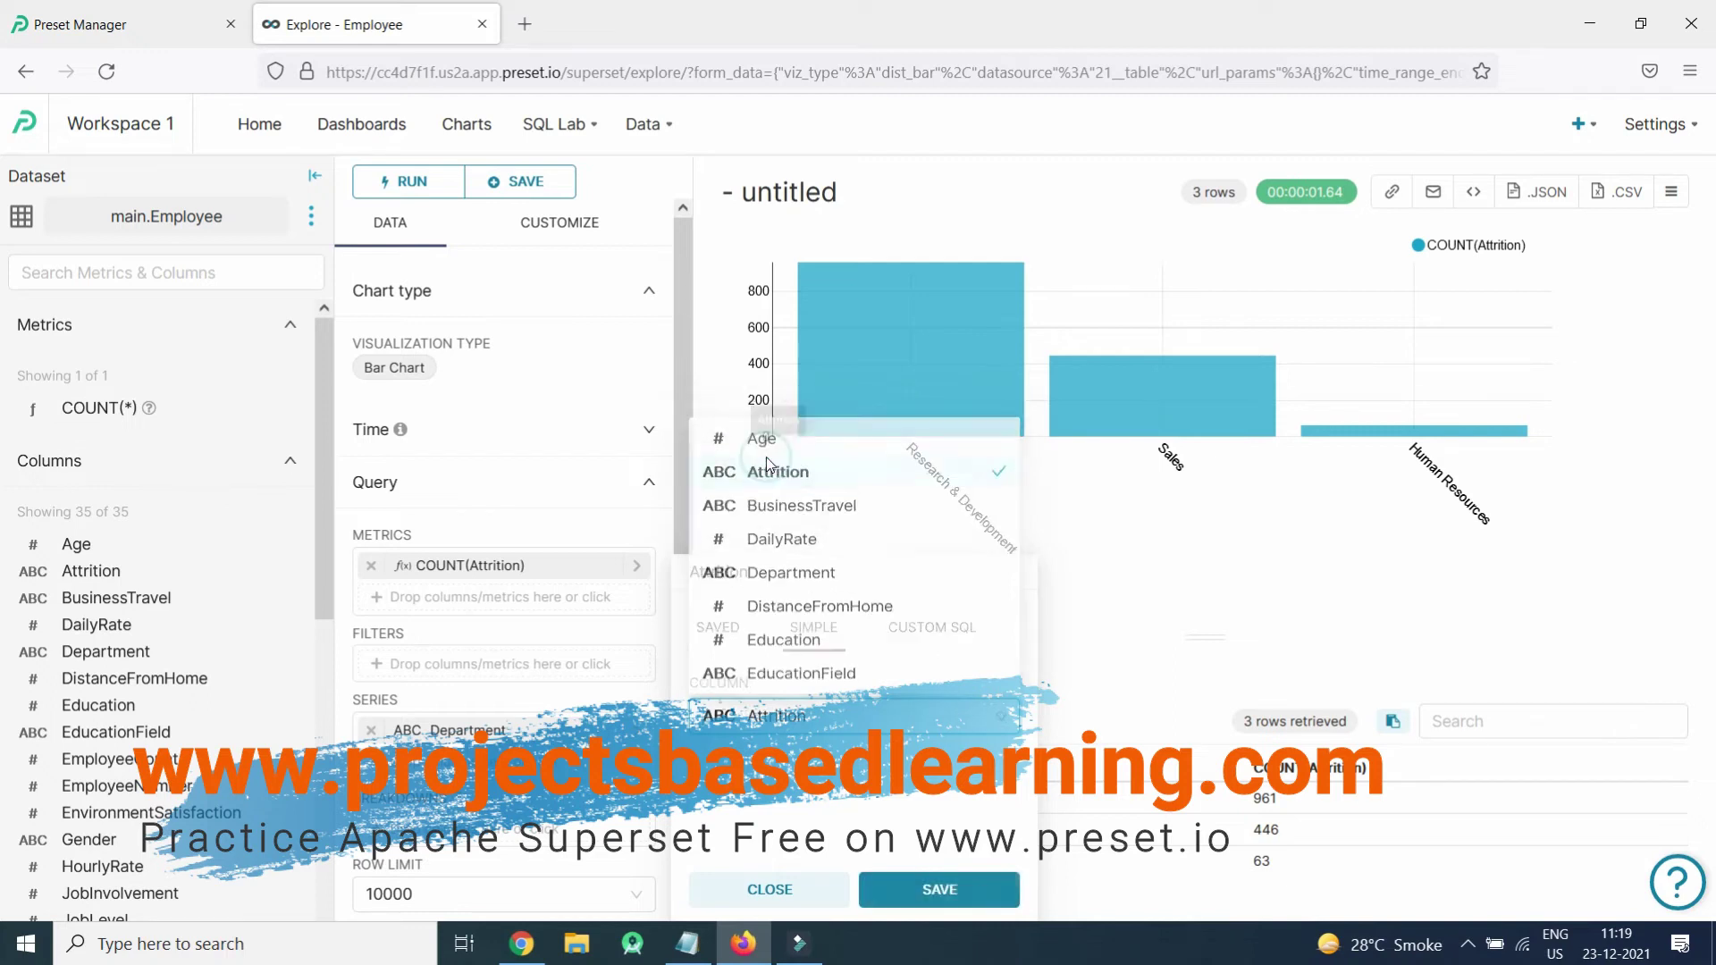
click(960, 901)
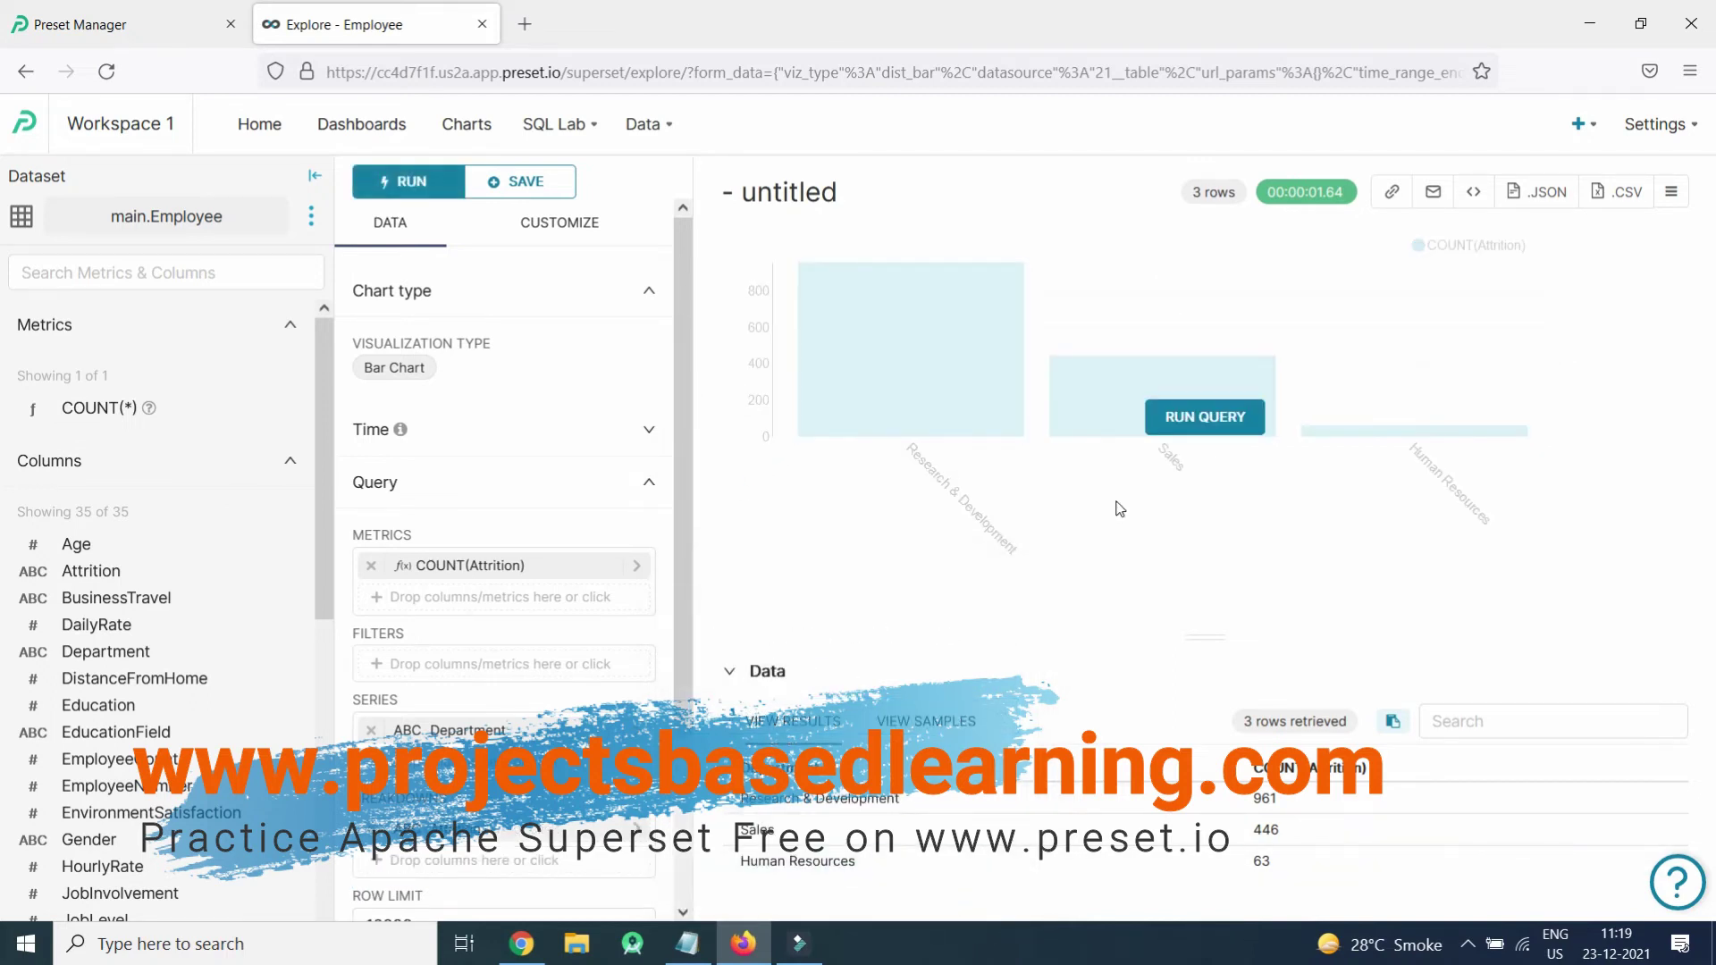
click(1181, 418)
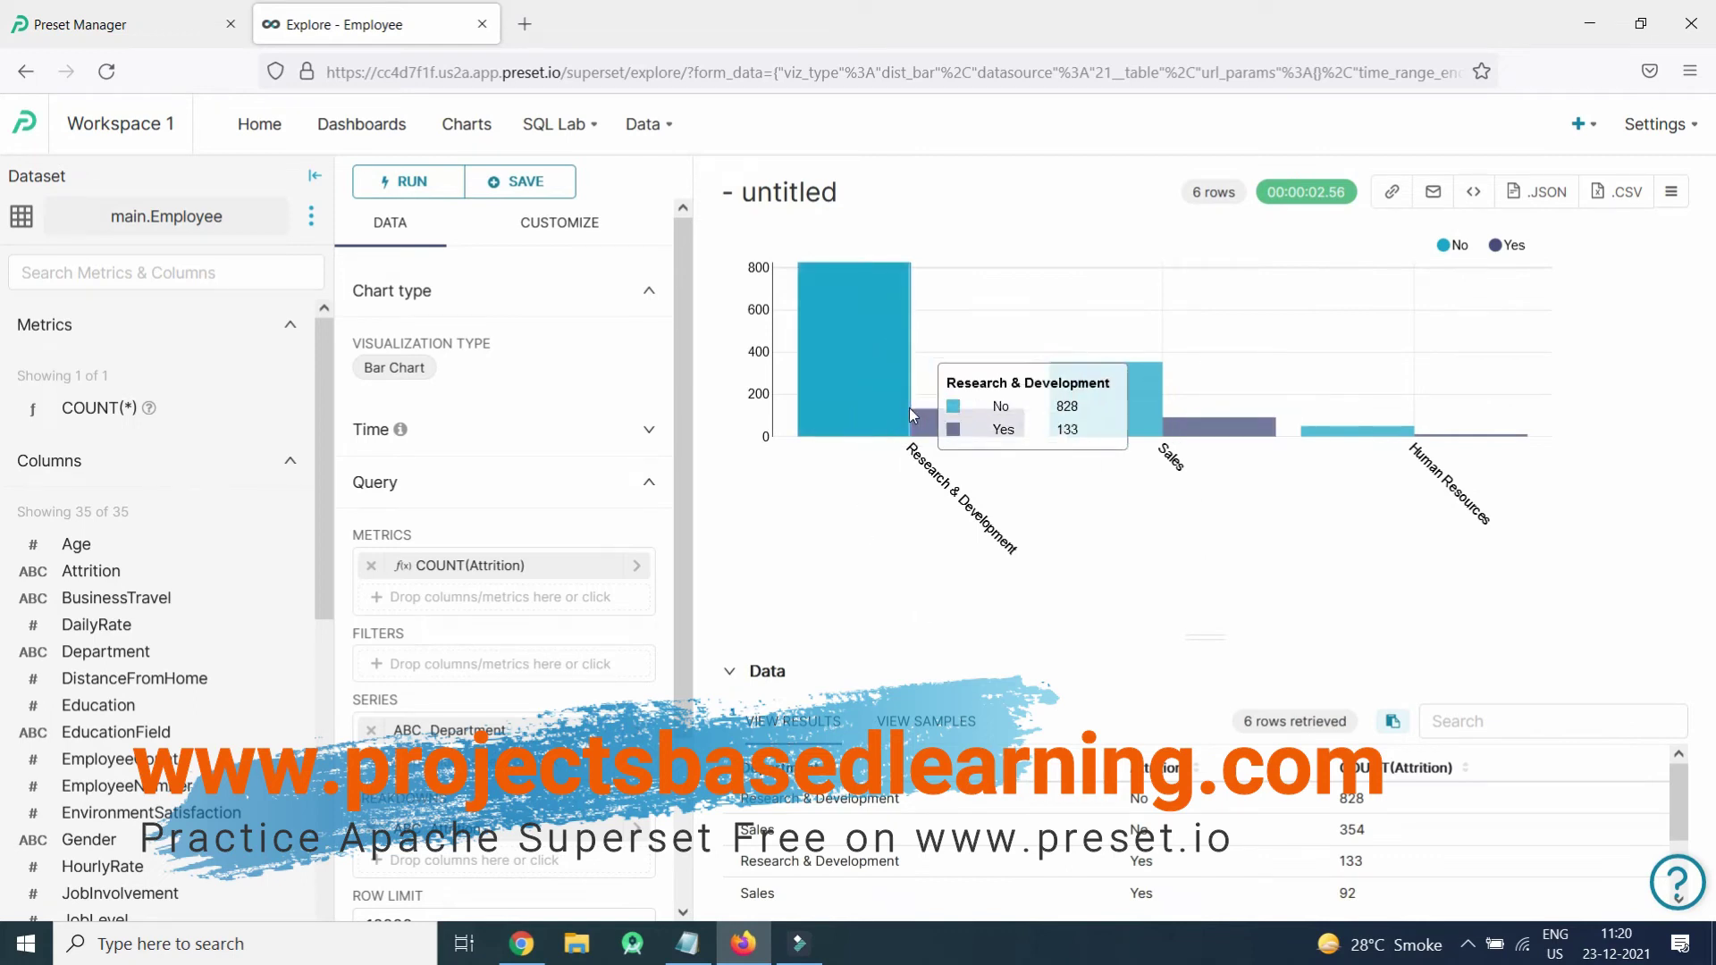
mouse_move(875, 304)
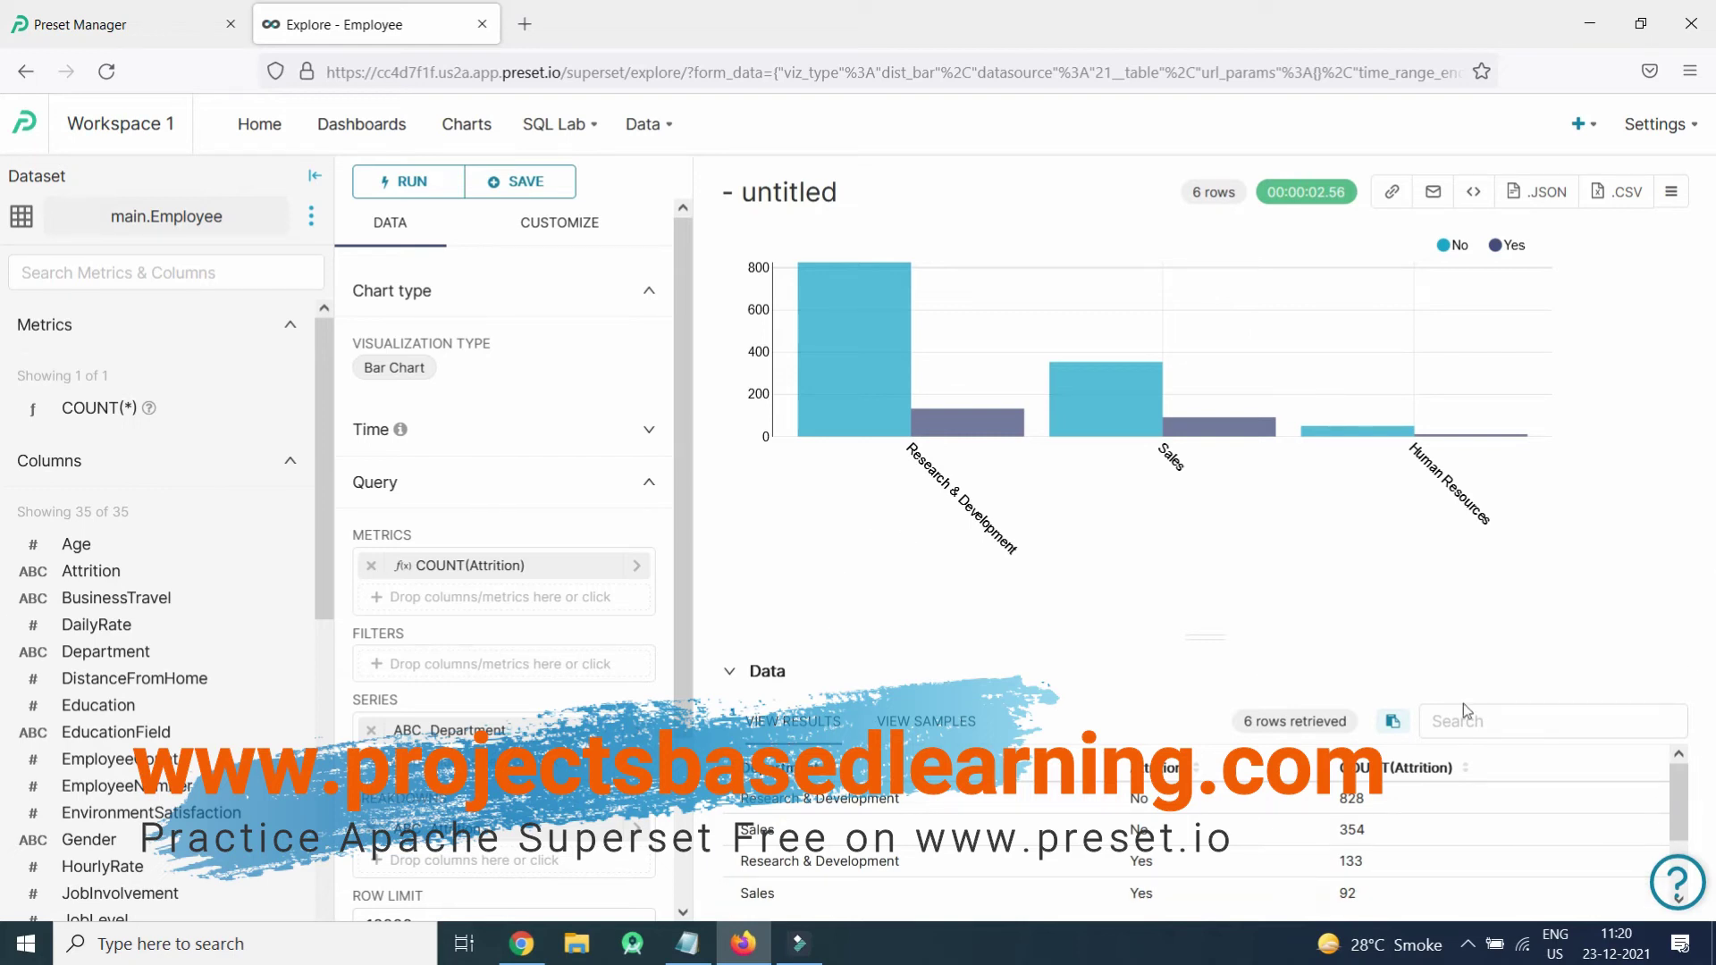
click(353, 134)
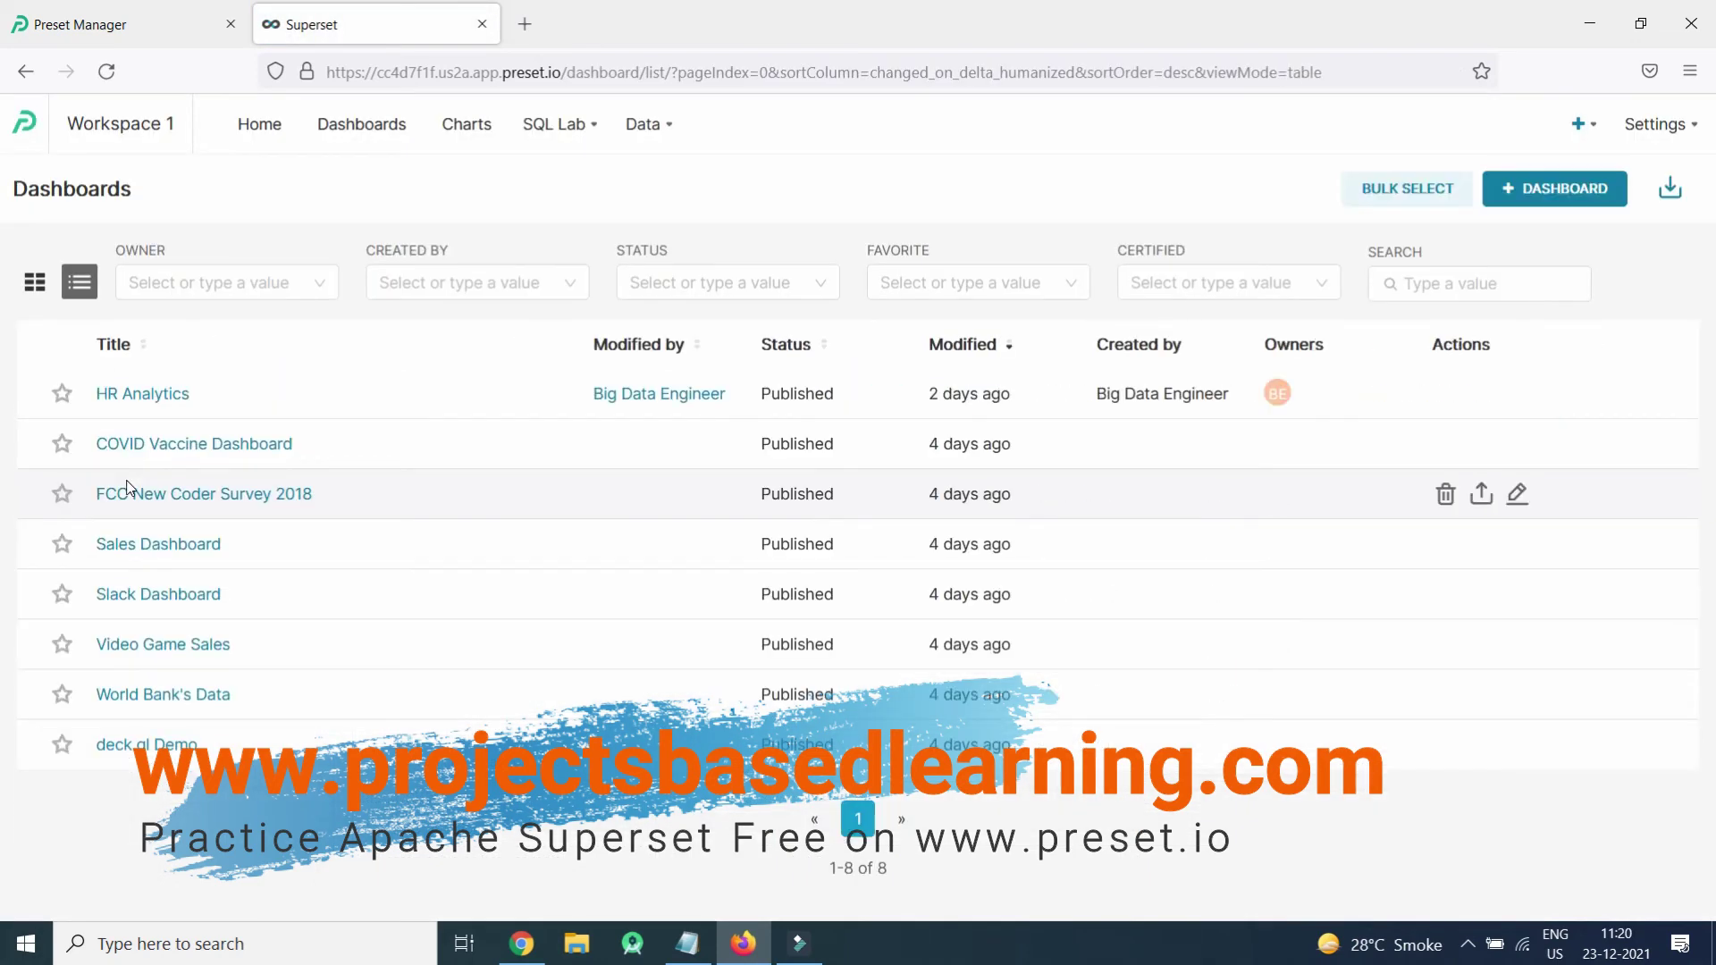
Scroll through the COVID Vaccine Dashboard, then go back to the dashboards list
click(154, 445)
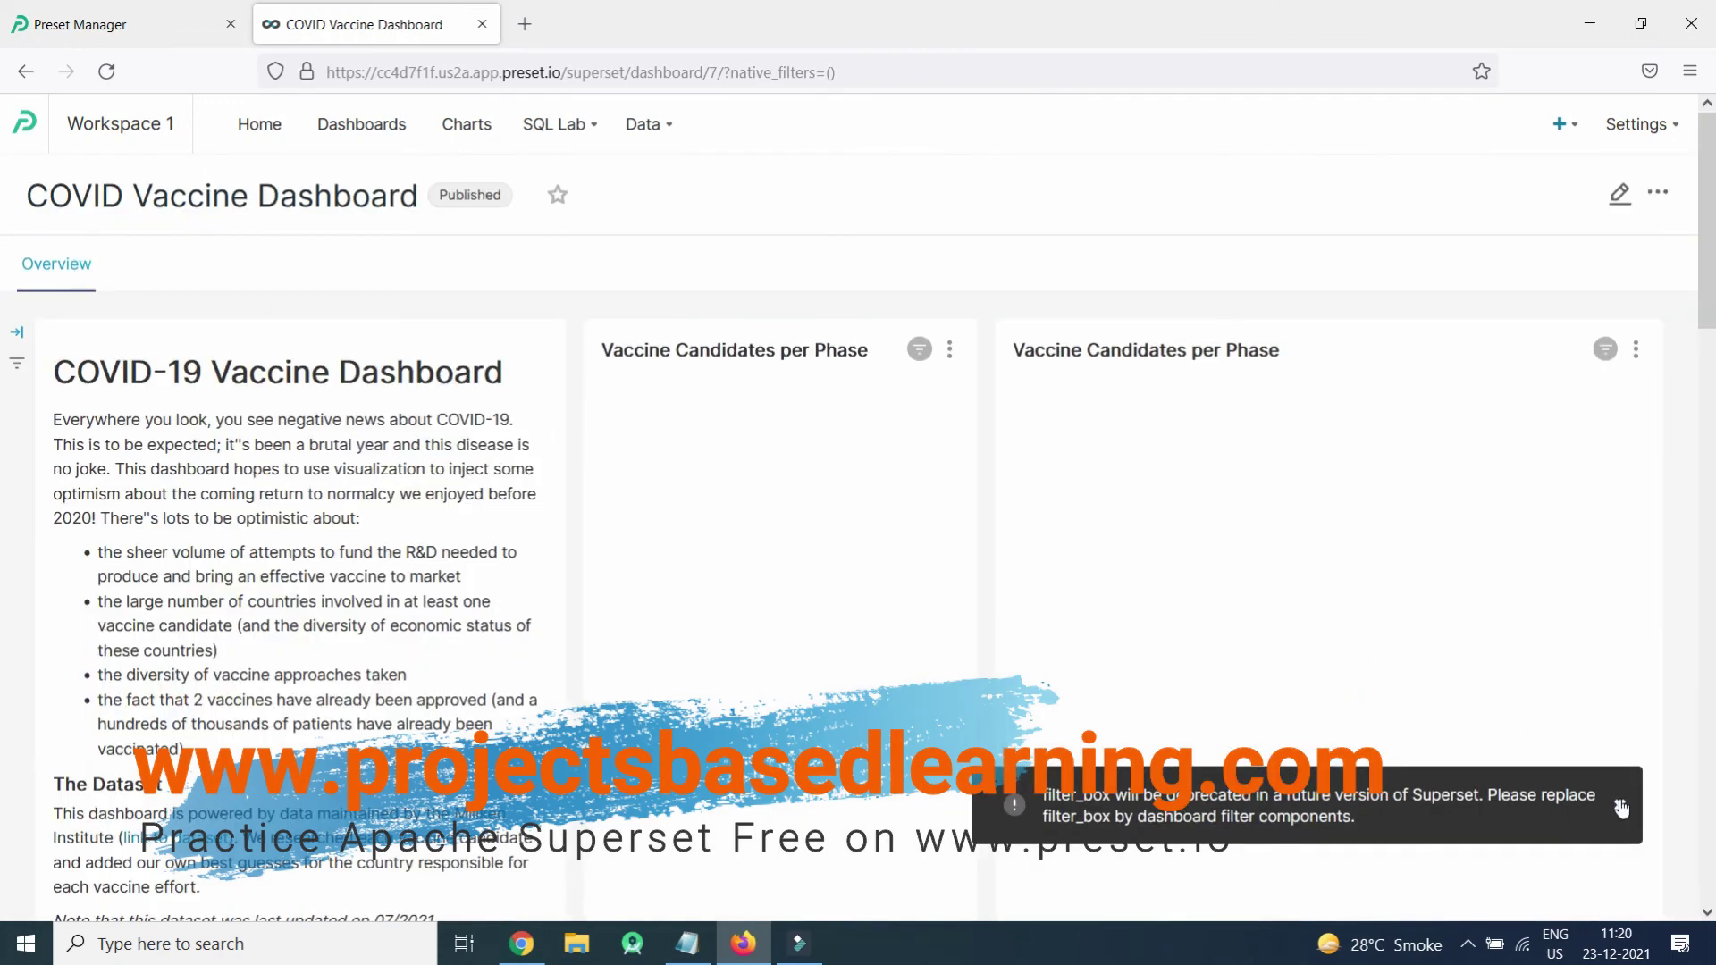
scroll(2, 247, down, 15)
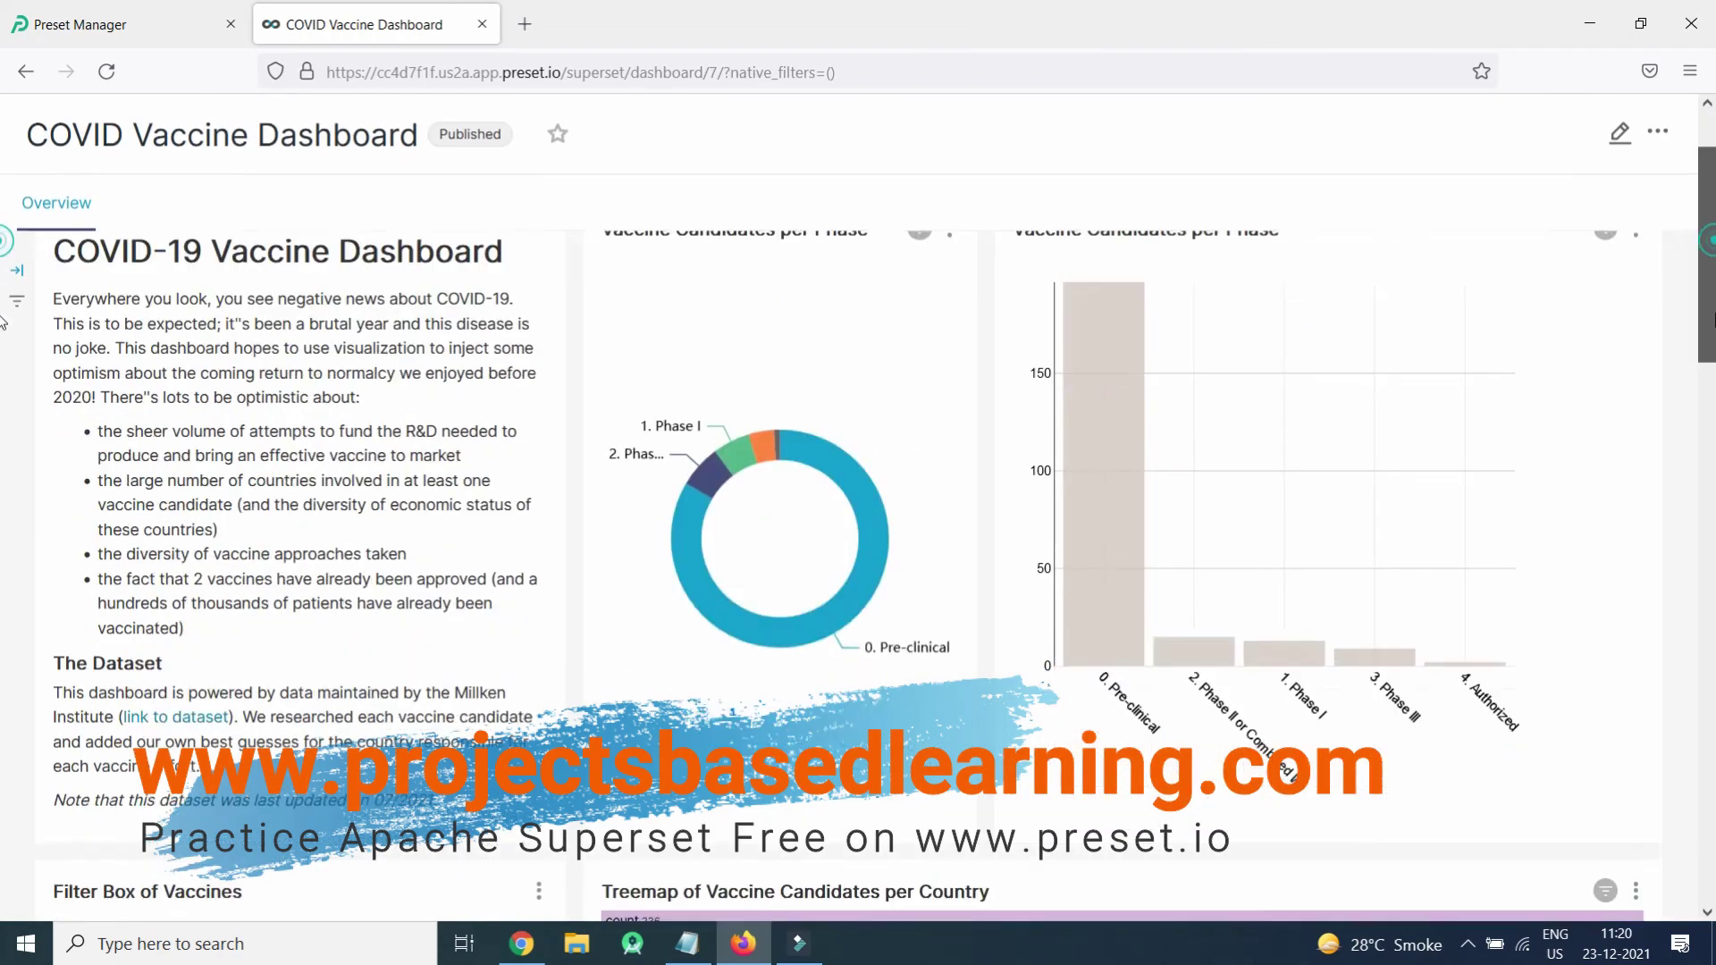
scroll(1, 709, down, 5)
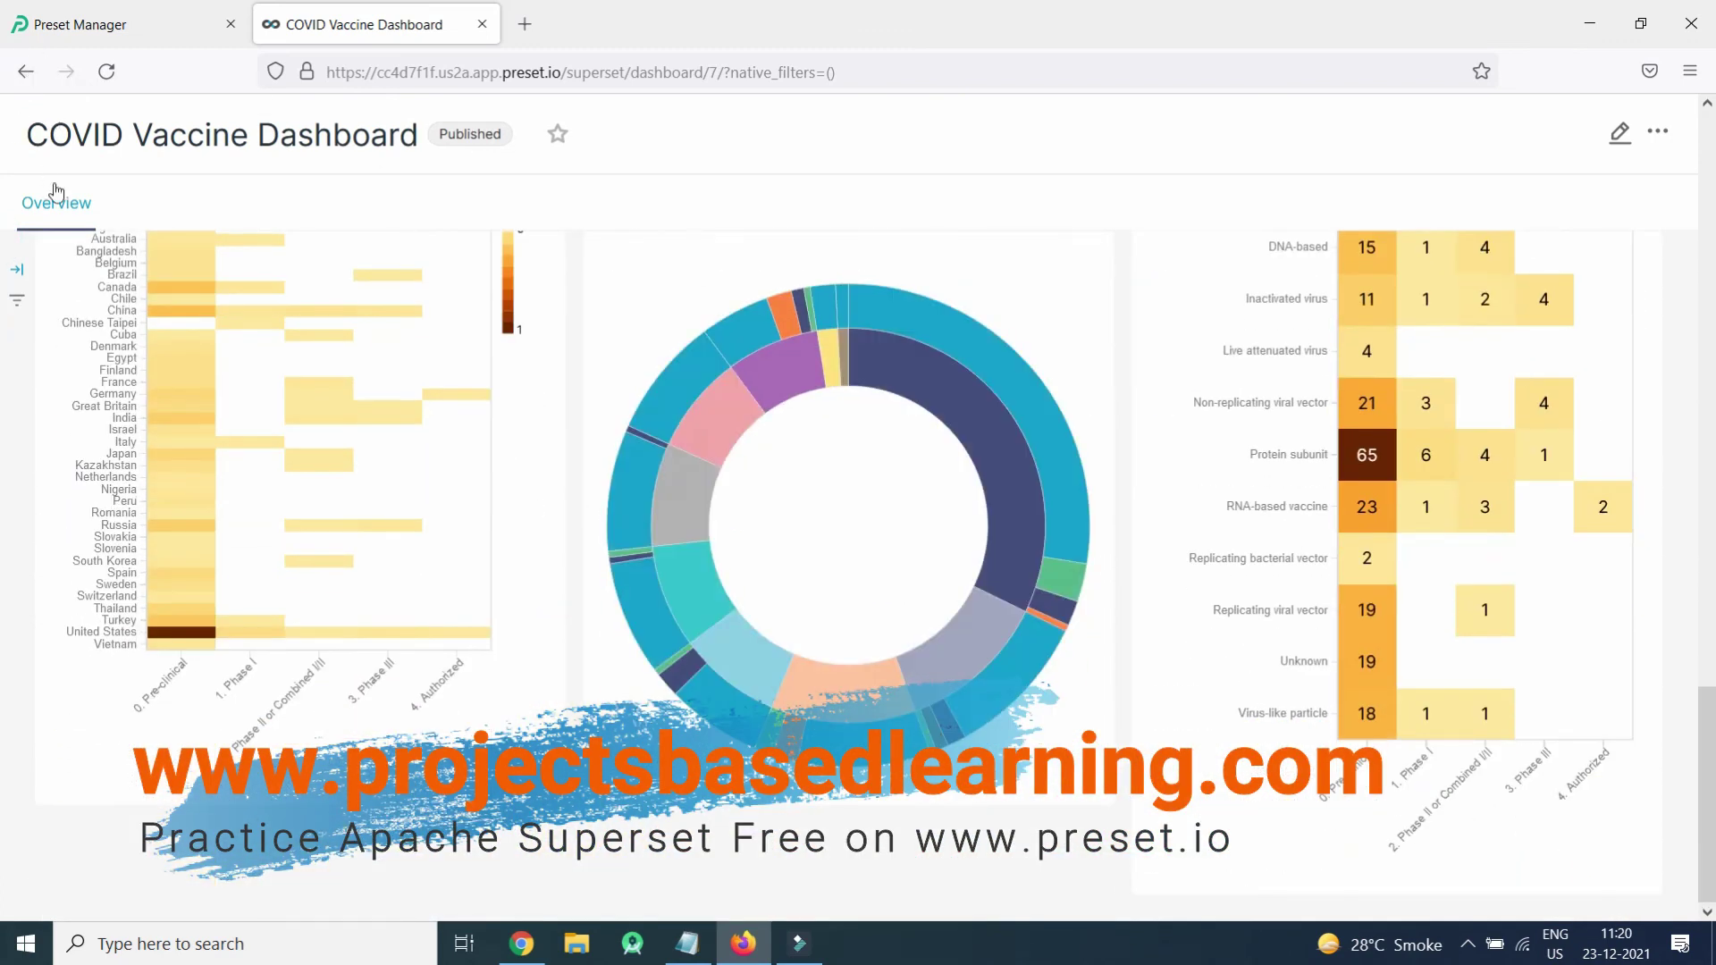
click(22, 75)
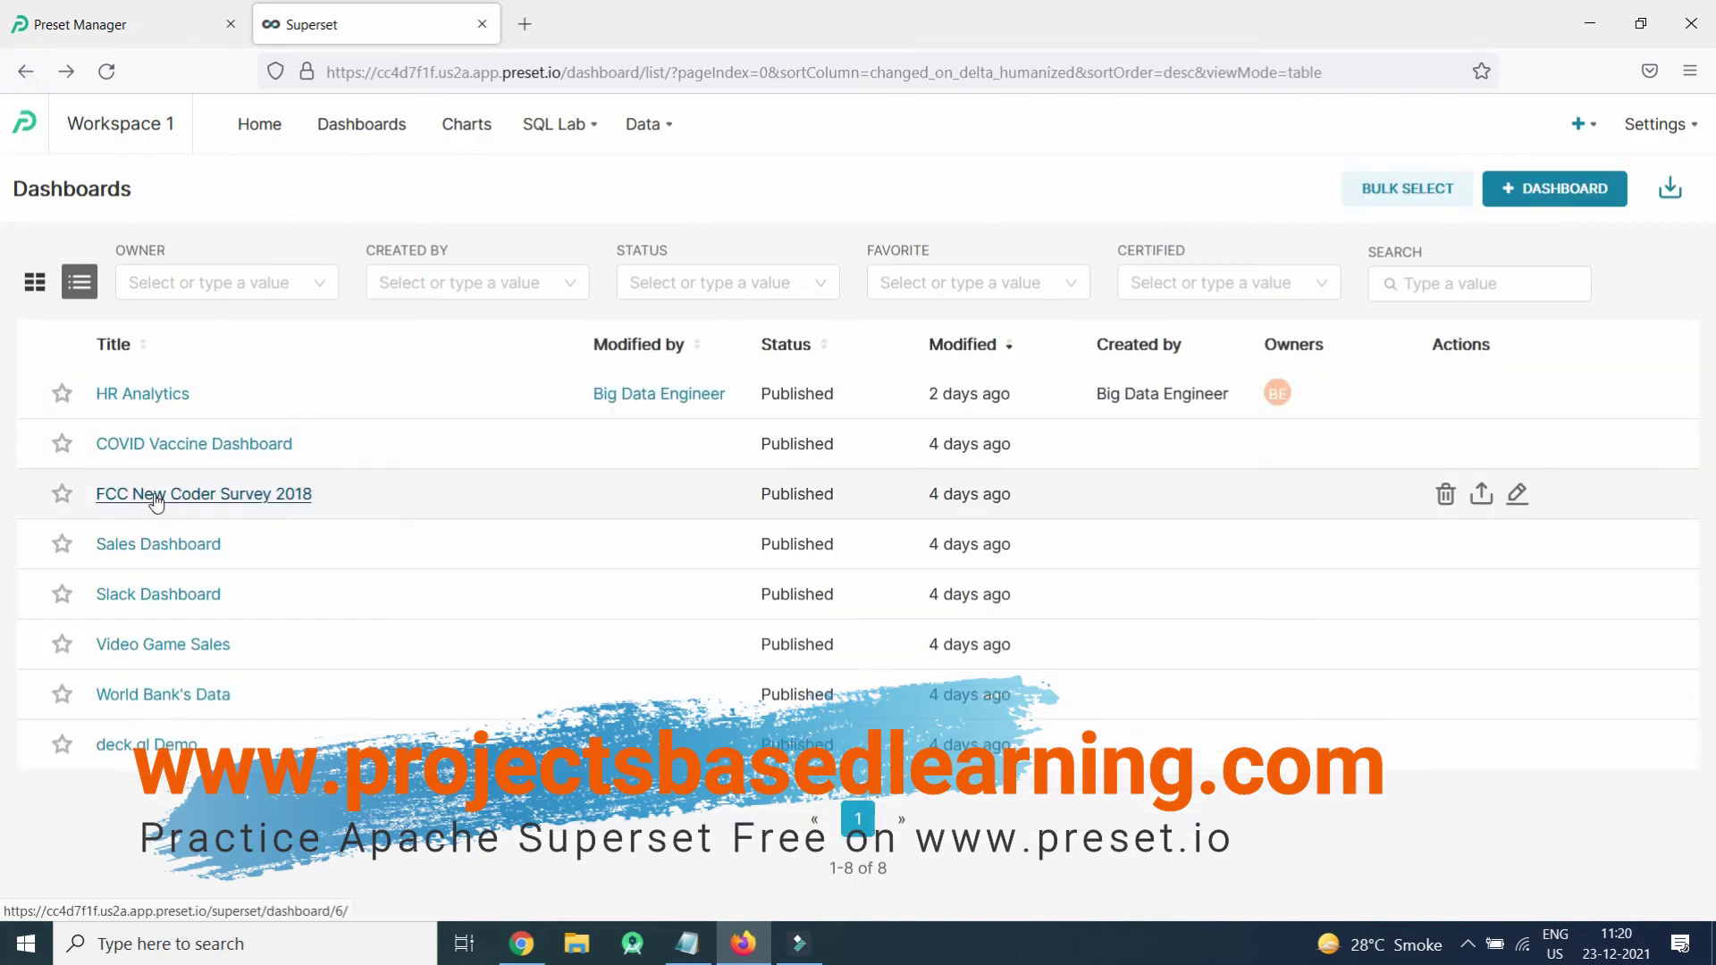
Open the Sales Dashboard and dismiss the filter_box deprecation notice
click(136, 547)
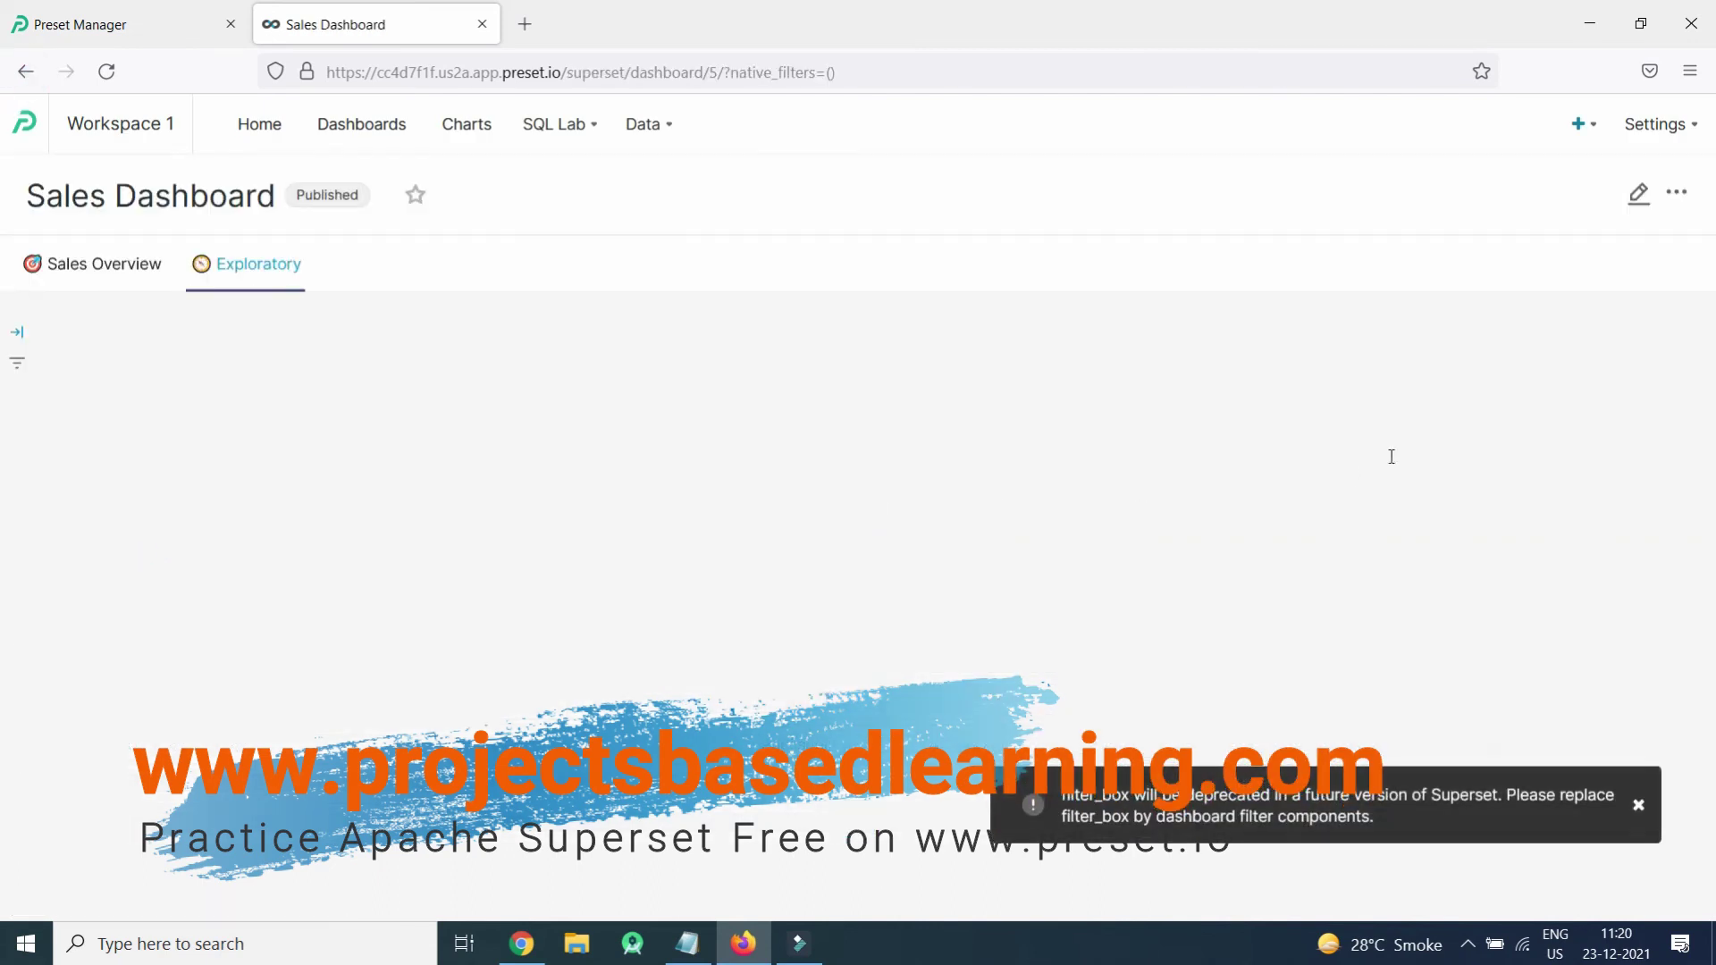
click(1618, 804)
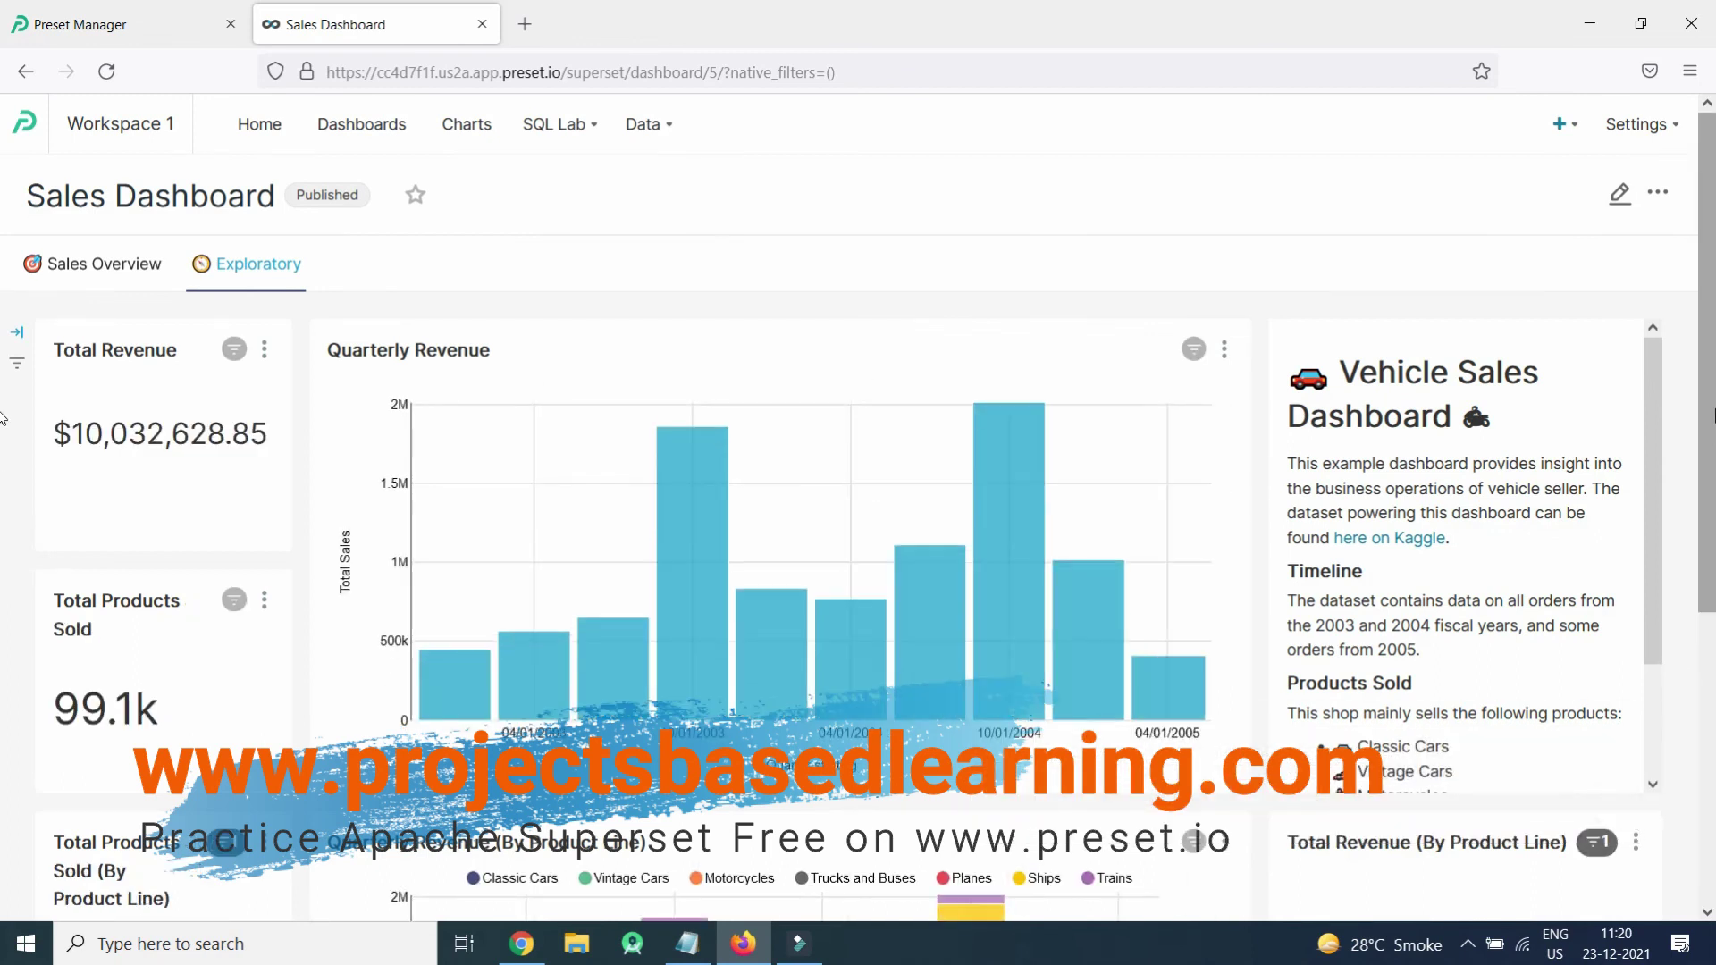
drag(1709, 259, 1711, 551)
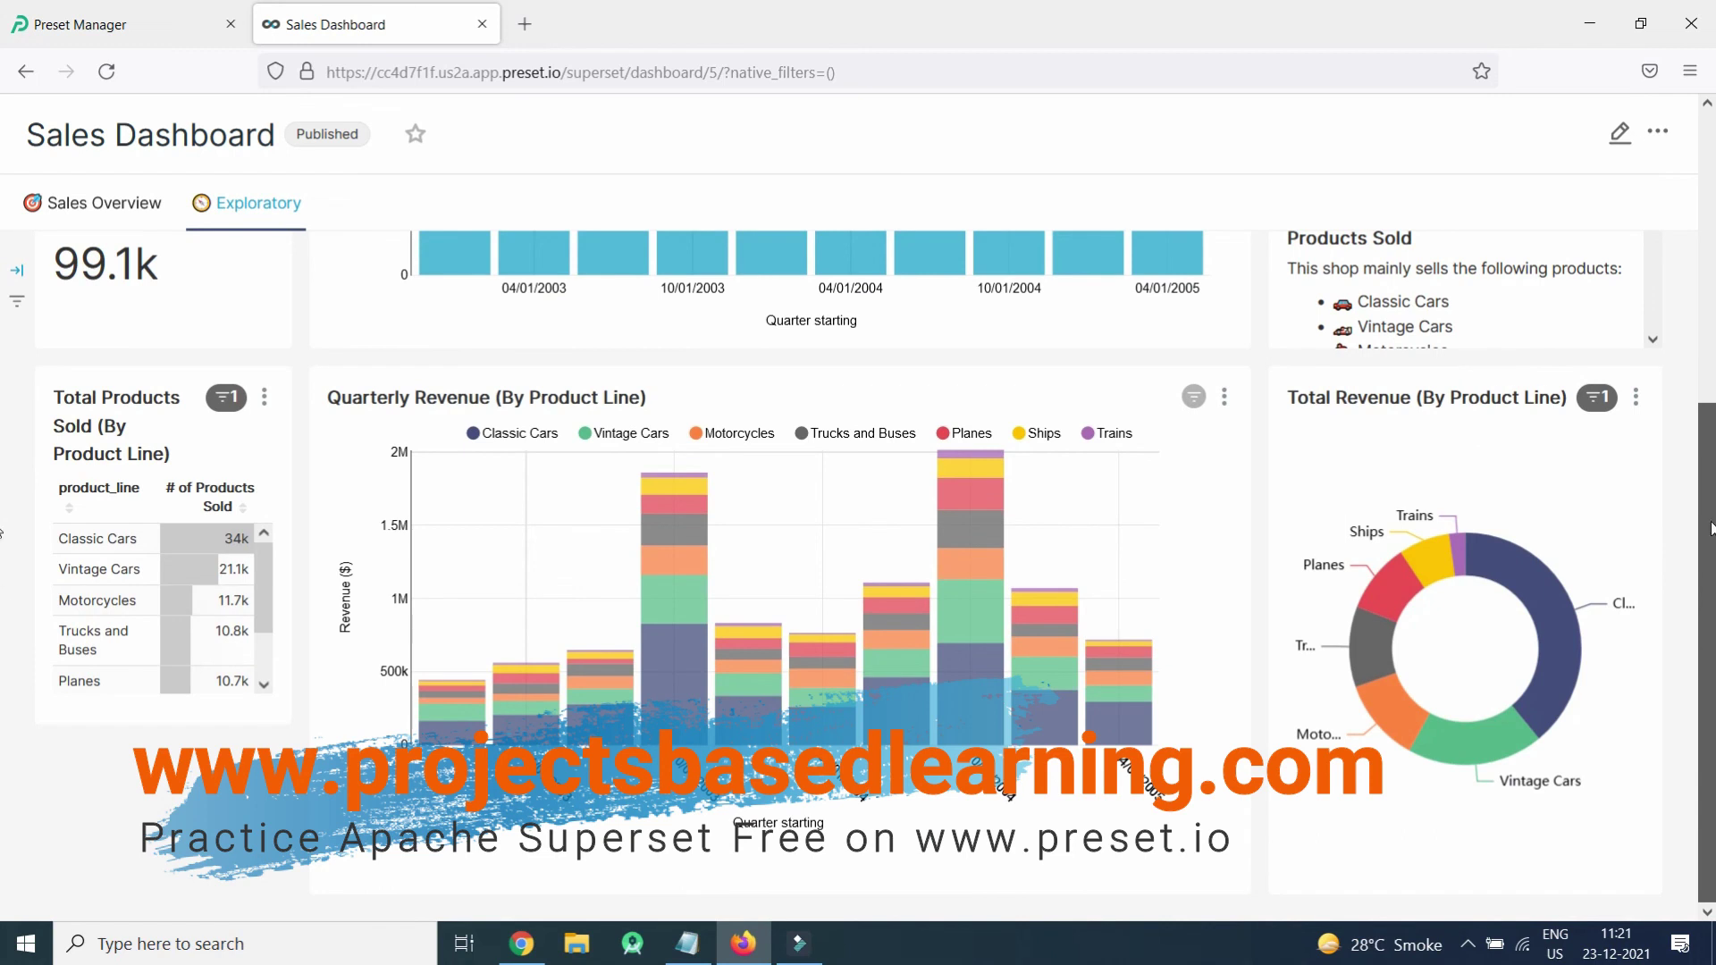